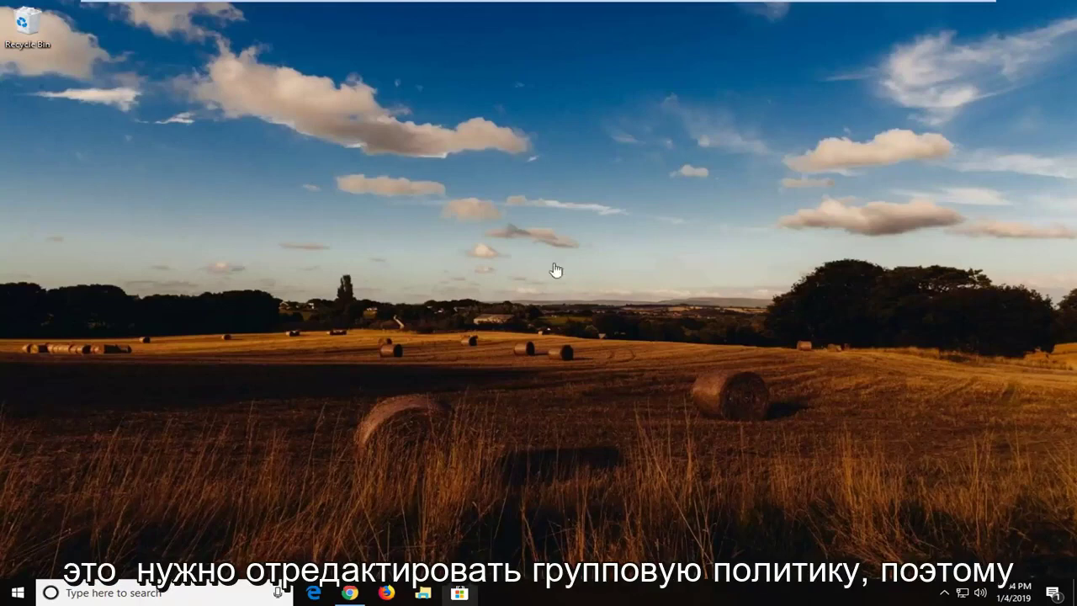
Search the Start menu for 'group policy' and launch the Edit group policy result
{"action": "left_click", "coordinate": [17, 594]}
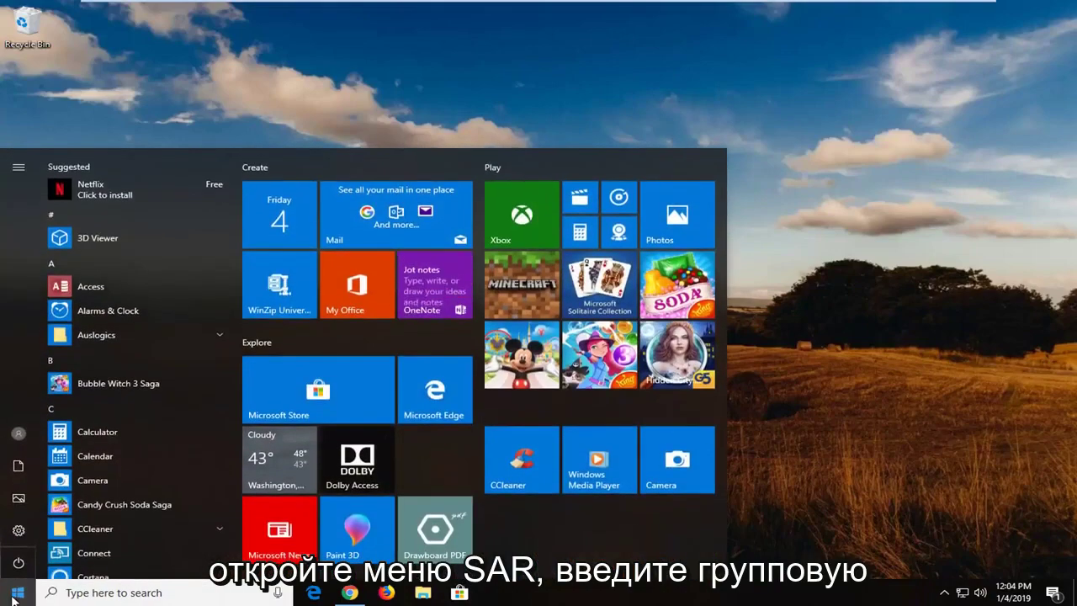
{"action": "type", "text": "group"}
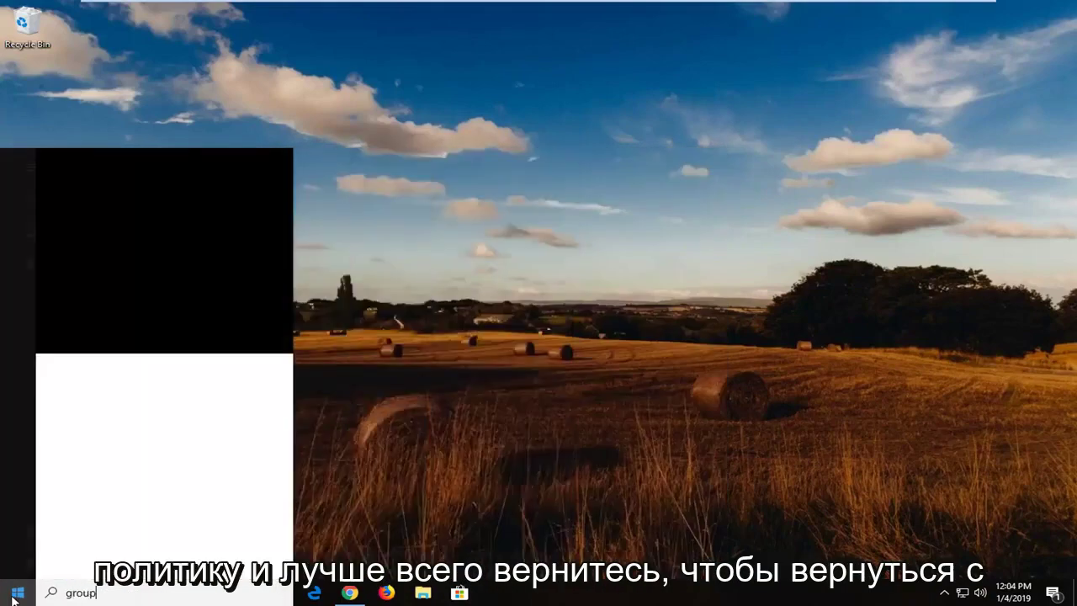
{"action": "type", "text": " policy"}
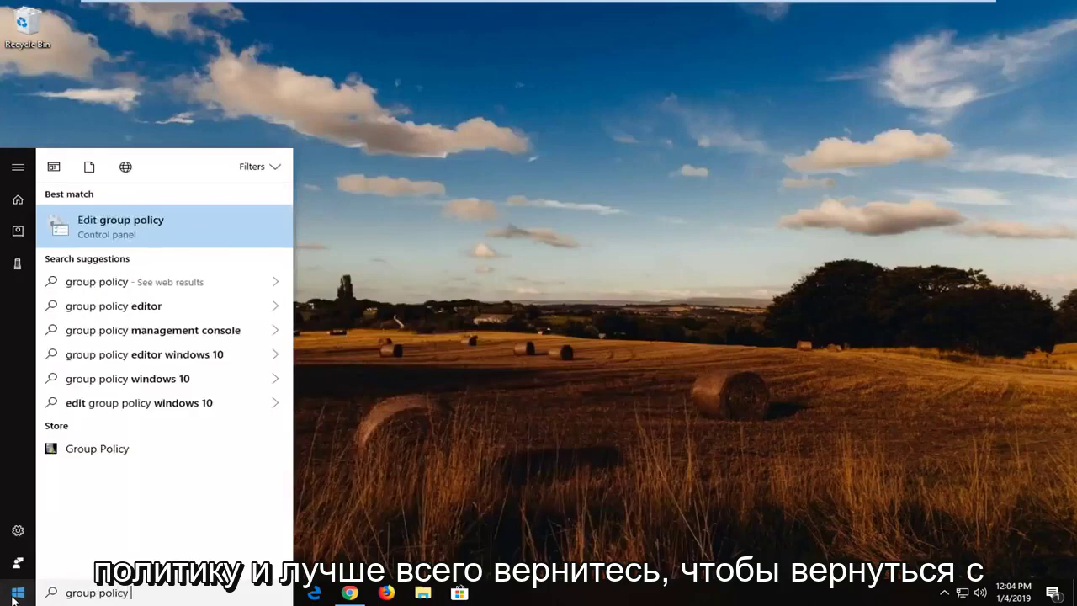
{"action": "left_click", "coordinate": [127, 225]}
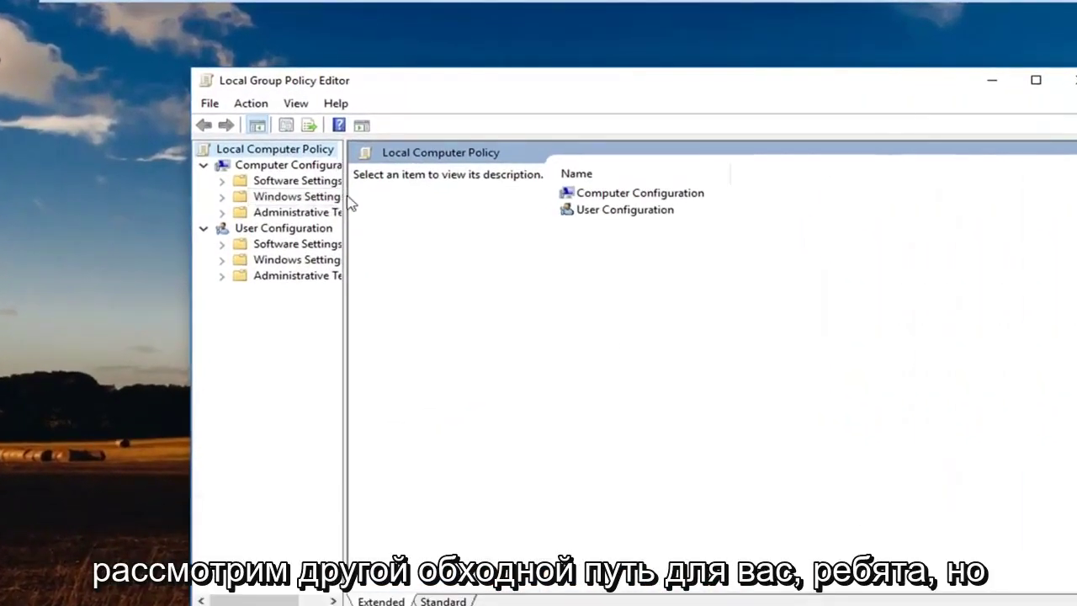
Widen the tree pane, expand Computer Configuration > Administrative Templates, and collapse User Configuration
{"action": "left_click_drag", "start_coordinate": [347, 200], "coordinate": [444, 197]}
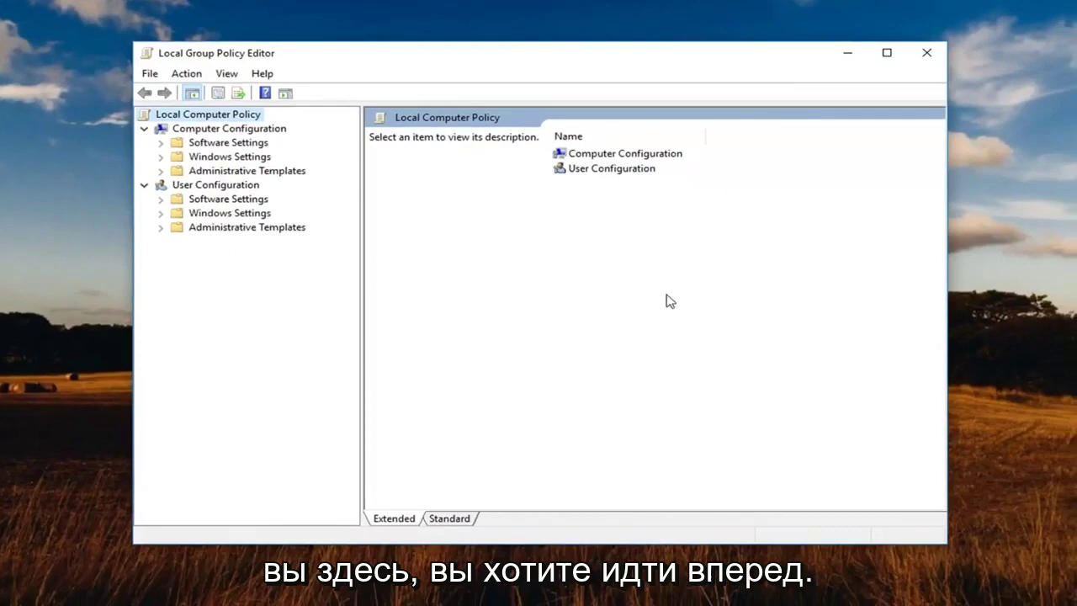
{"action": "left_click", "coordinate": [217, 128]}
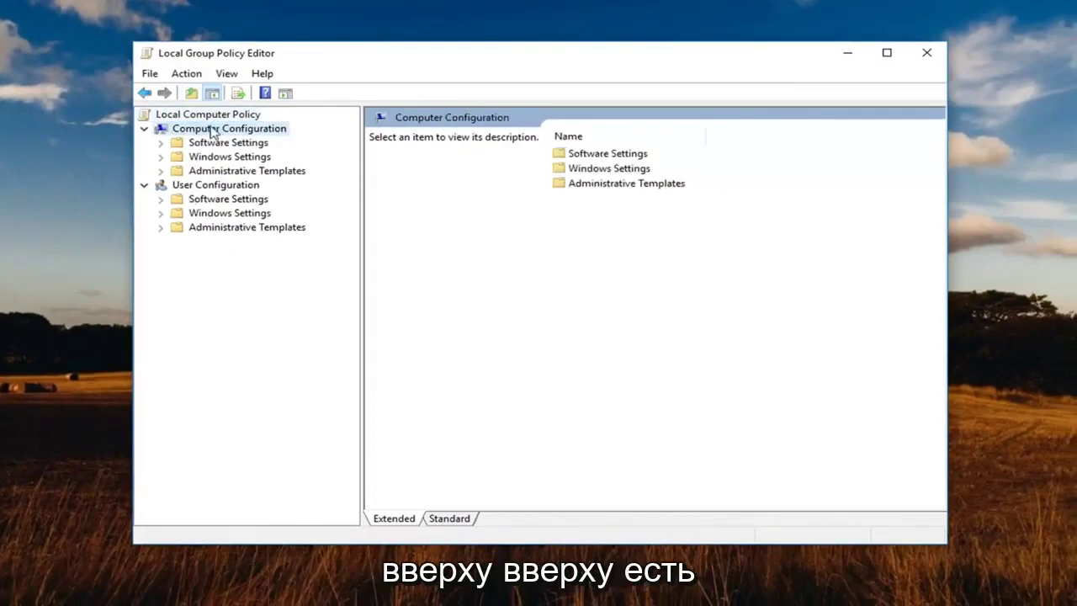
{"action": "left_click", "coordinate": [195, 185]}
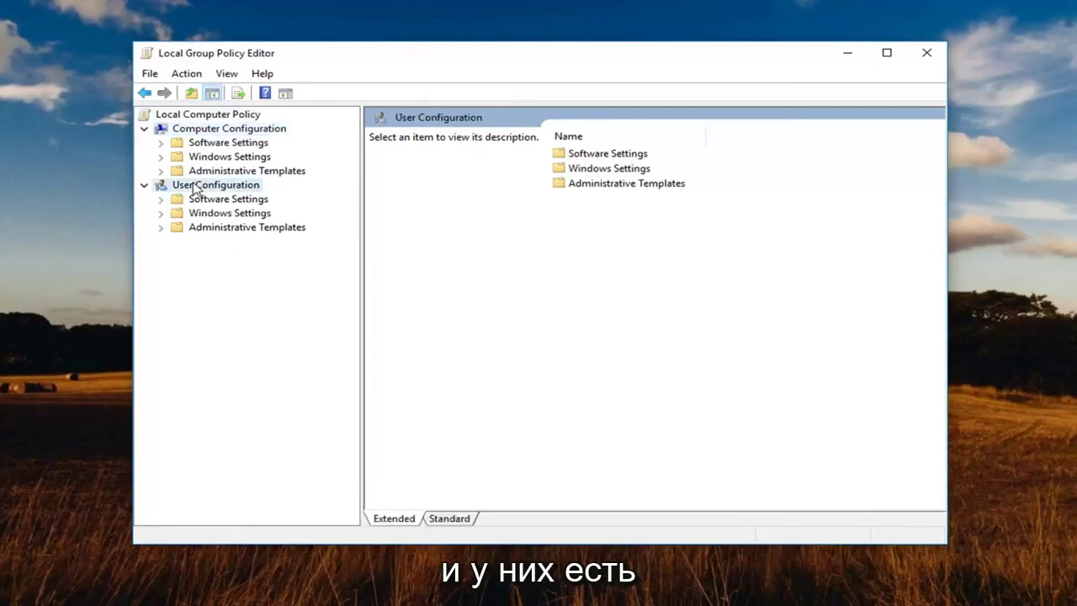
{"action": "left_click", "coordinate": [209, 227]}
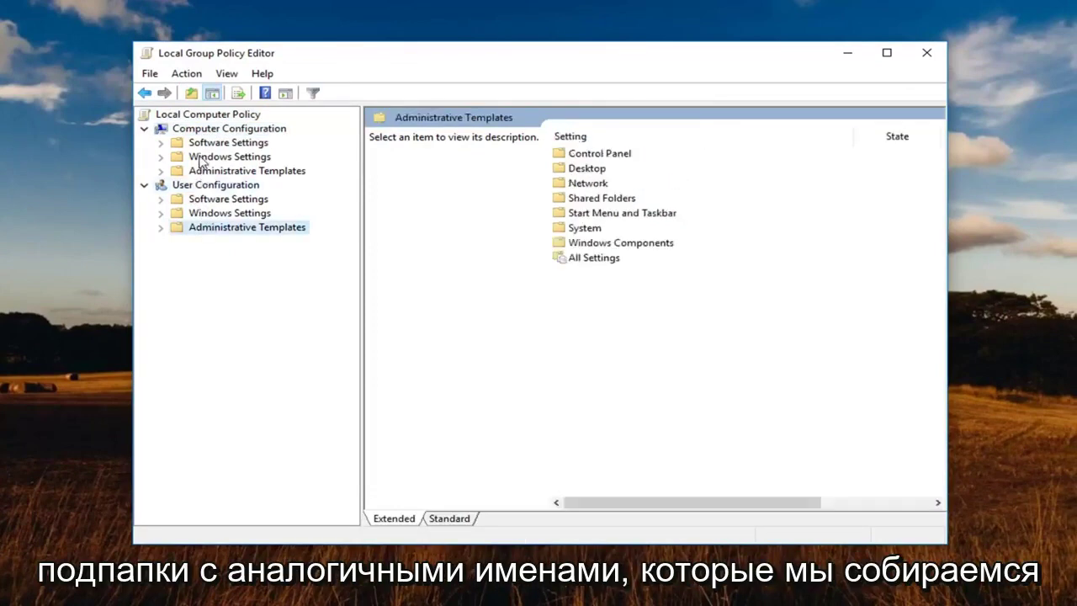
{"action": "left_click", "coordinate": [207, 143]}
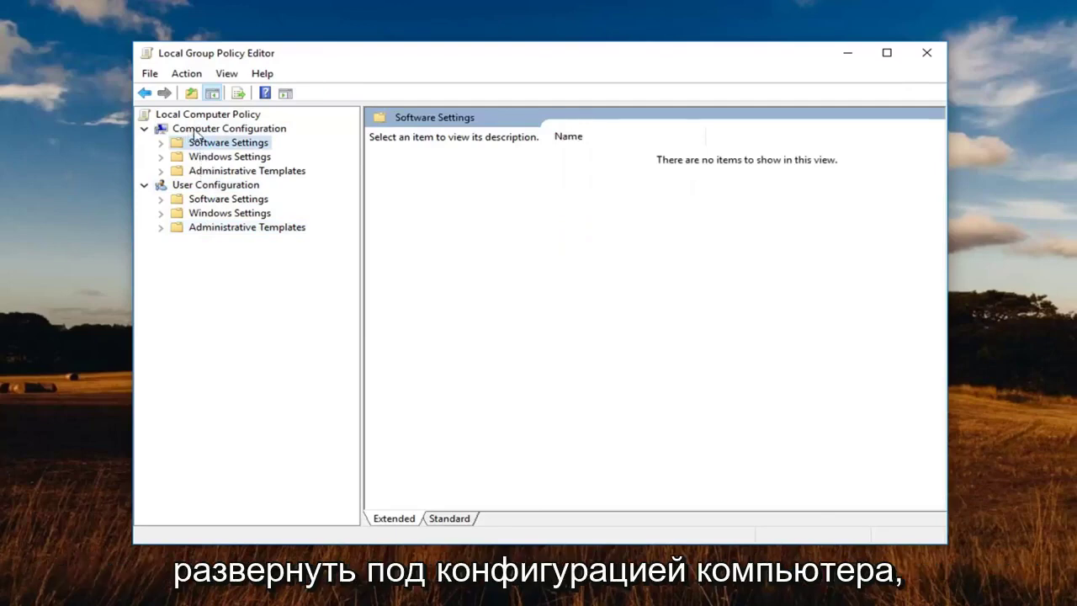
{"action": "left_click", "coordinate": [203, 172]}
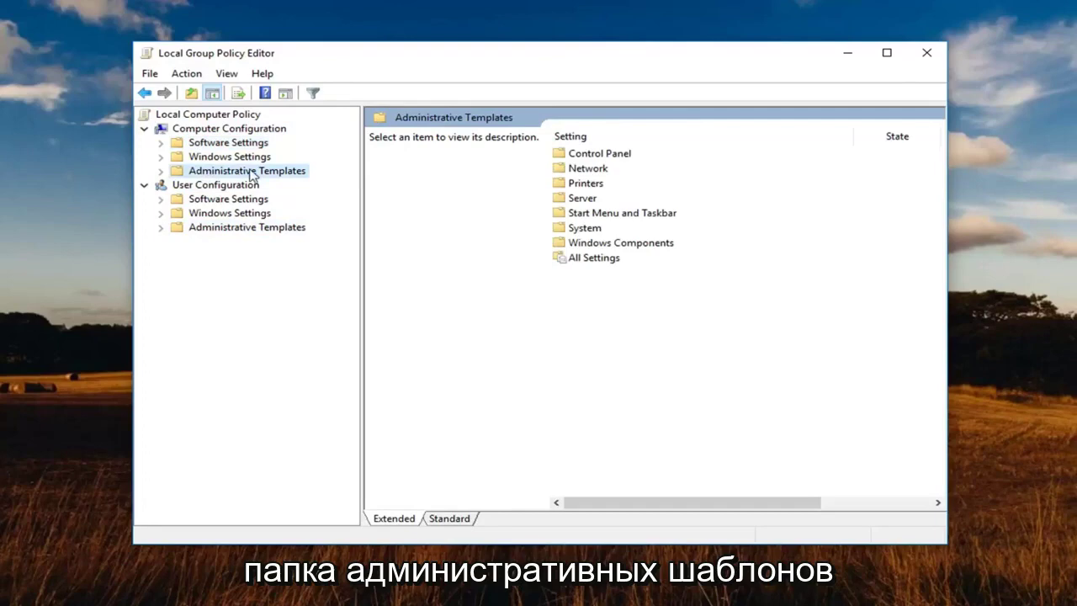
{"action": "left_click", "coordinate": [161, 171]}
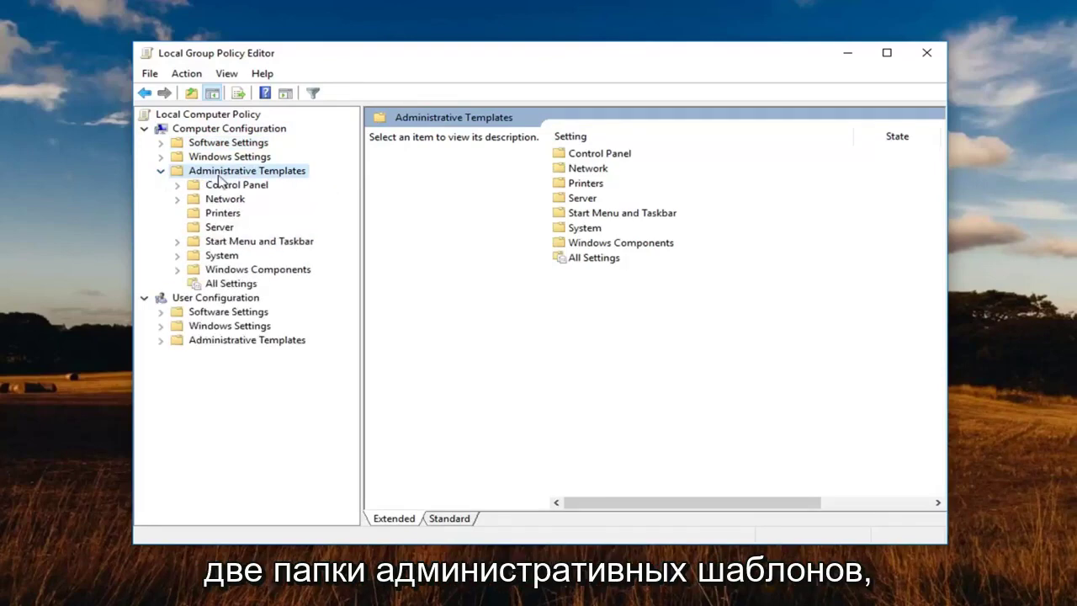
{"action": "left_click", "coordinate": [147, 299]}
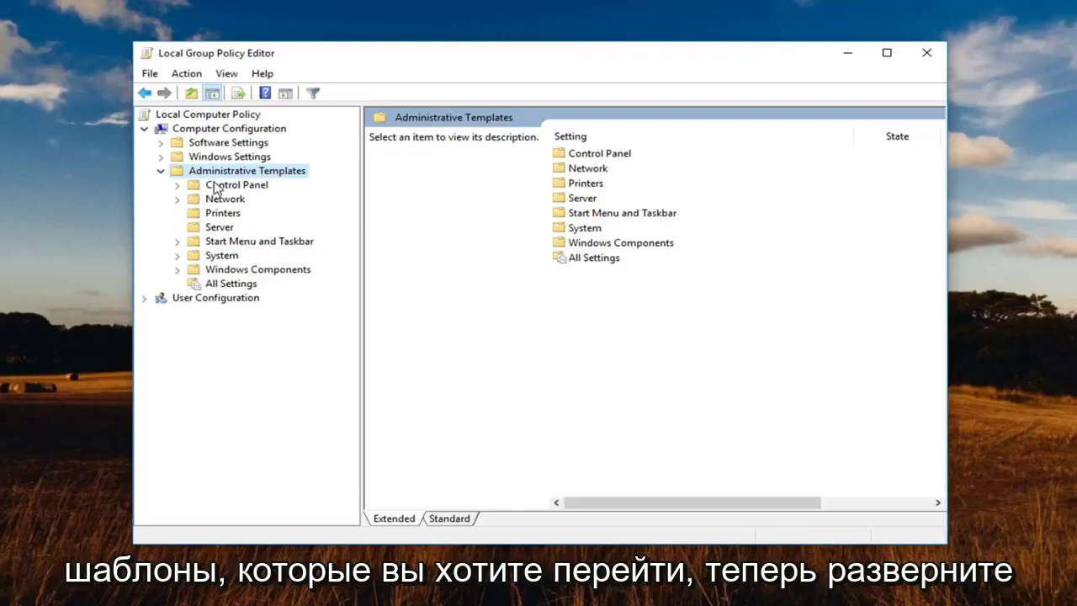
Expand Windows Components and select its Windows Defender Antivirus folder
{"action": "left_click", "coordinate": [210, 271]}
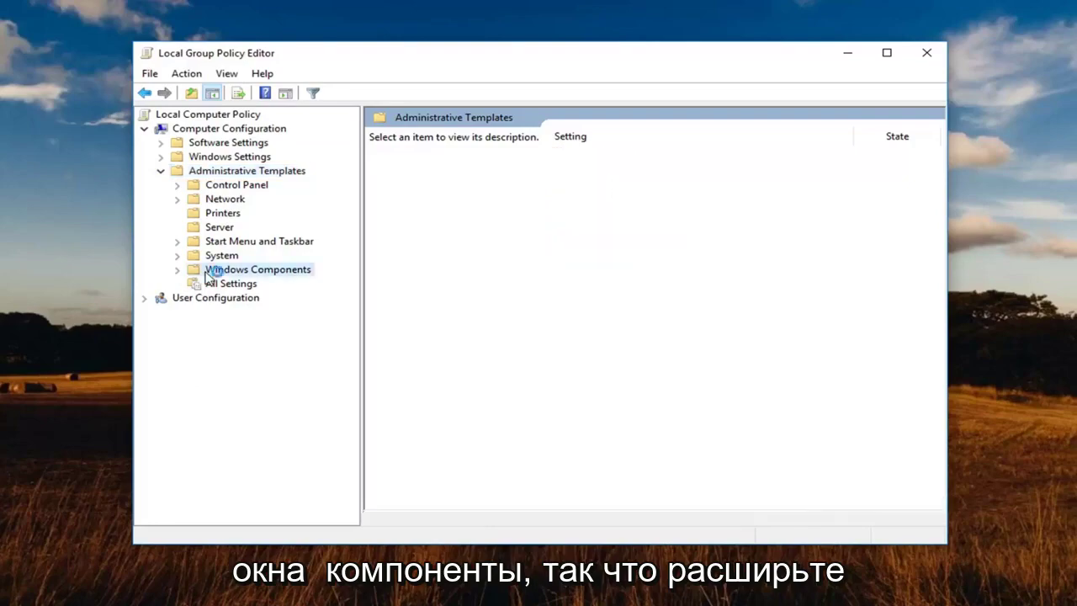
{"action": "left_click", "coordinate": [178, 270]}
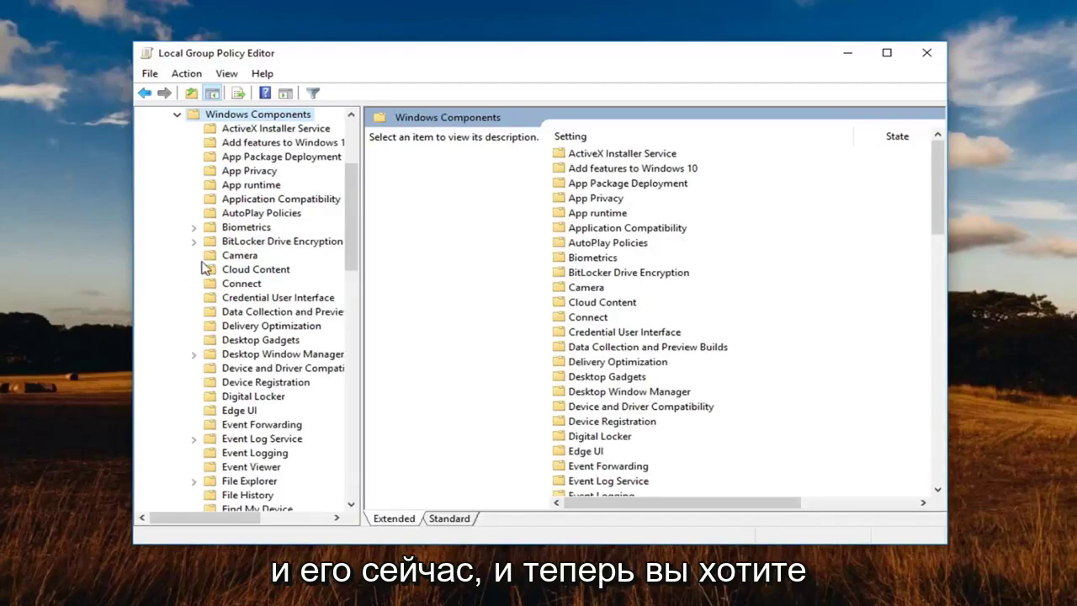
{"action": "scroll", "coordinate": [278, 282], "scroll_direction": "down", "scroll_amount": 7}
{"action": "scroll", "coordinate": [277, 287], "scroll_direction": "down", "scroll_amount": 7}
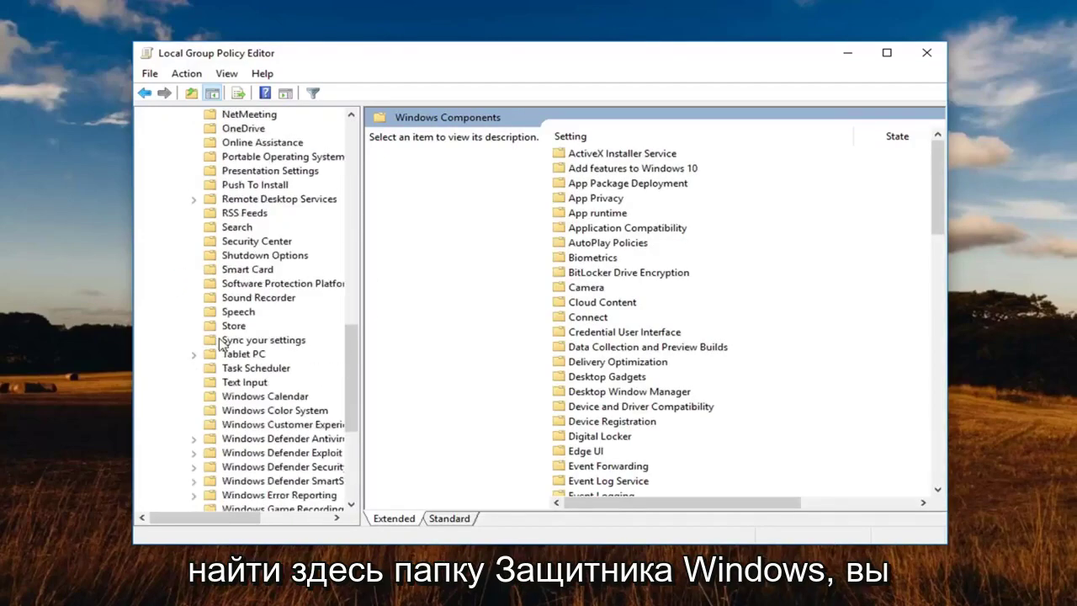
{"action": "scroll", "coordinate": [224, 345], "scroll_direction": "down", "scroll_amount": 1}
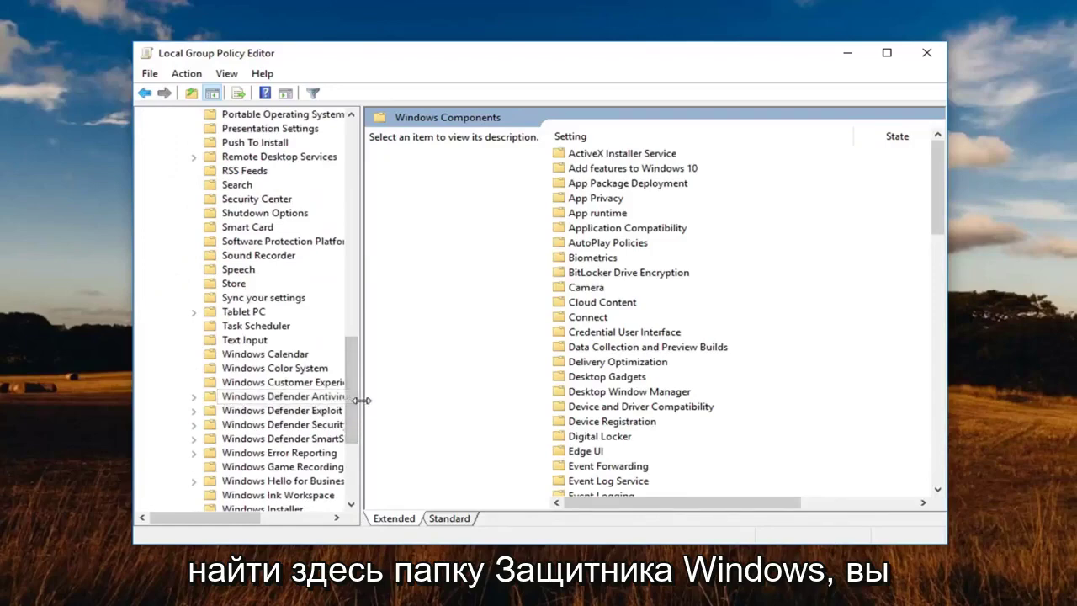
{"action": "left_click_drag", "start_coordinate": [362, 400], "coordinate": [470, 401]}
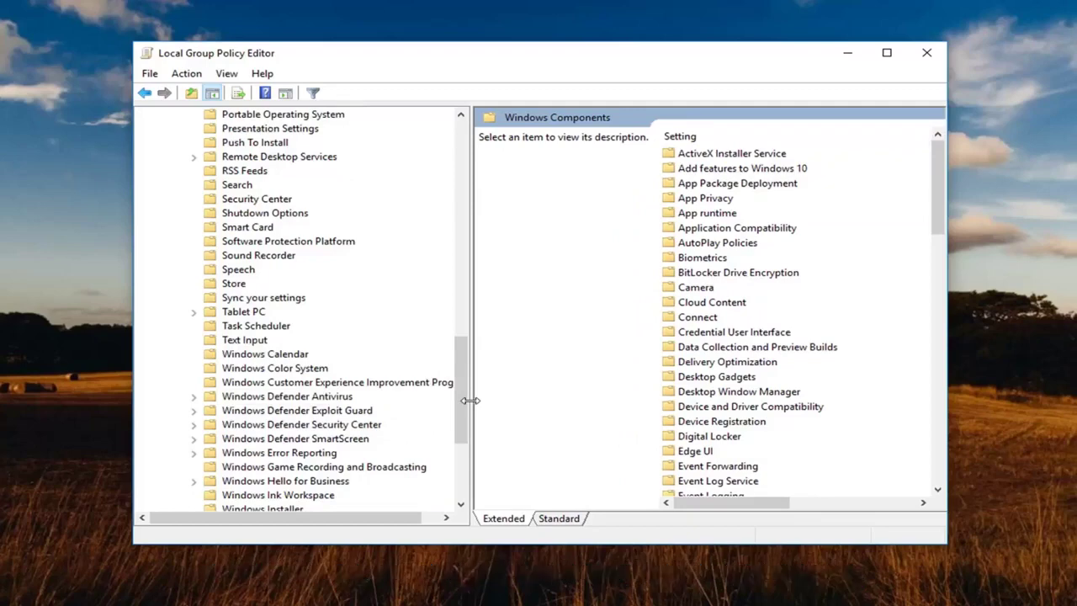
{"action": "left_click", "coordinate": [261, 398]}
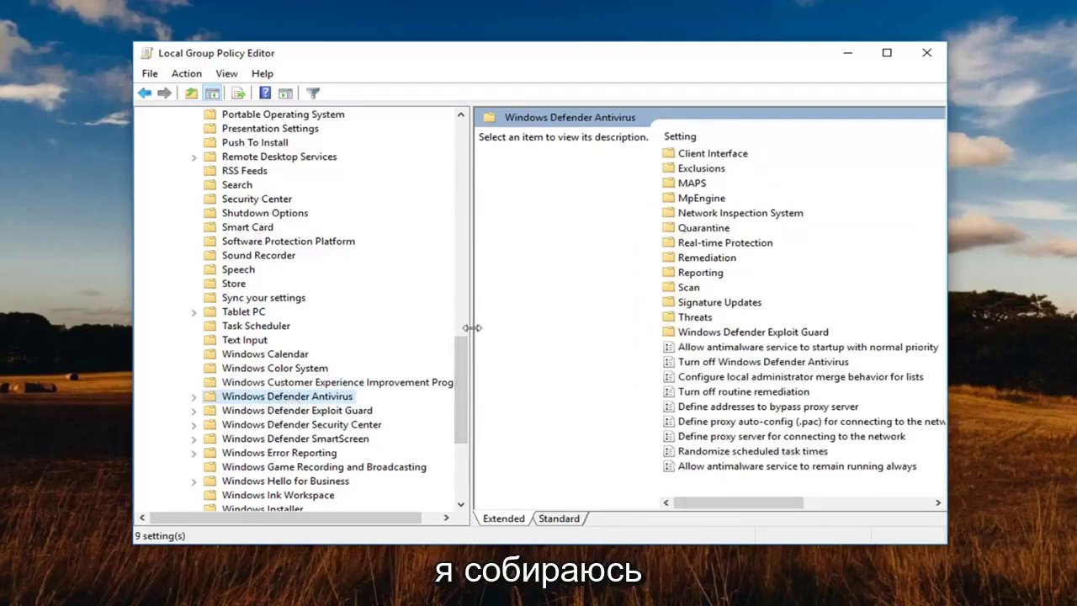
Enlarge the editor window and select Turn off Windows Defender Antivirus to view its description
{"action": "left_click_drag", "start_coordinate": [471, 326], "coordinate": [450, 326]}
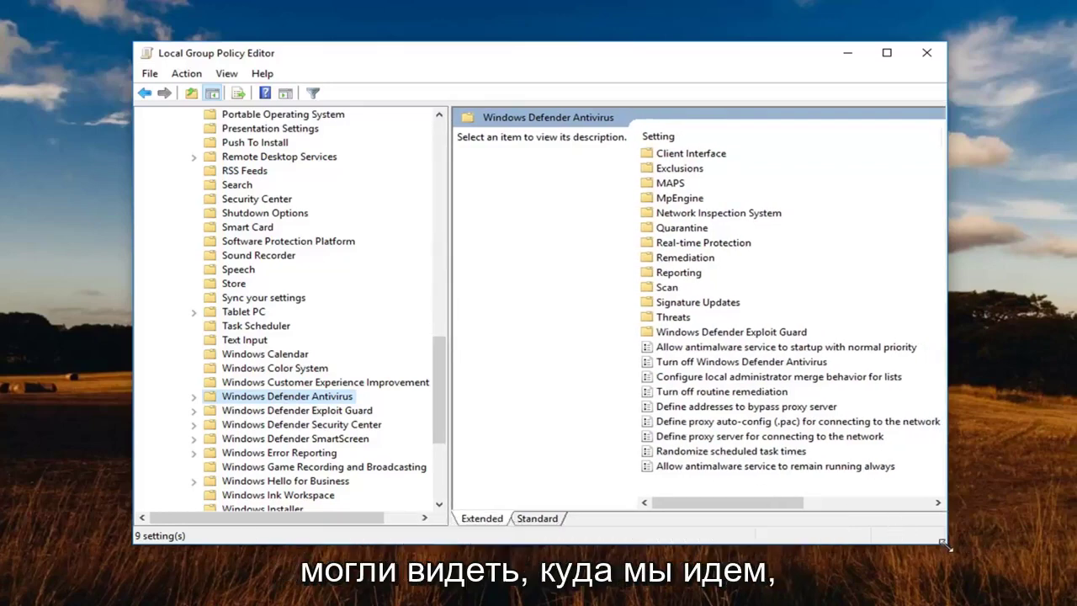
{"action": "left_click_drag", "start_coordinate": [944, 551], "coordinate": [1074, 602]}
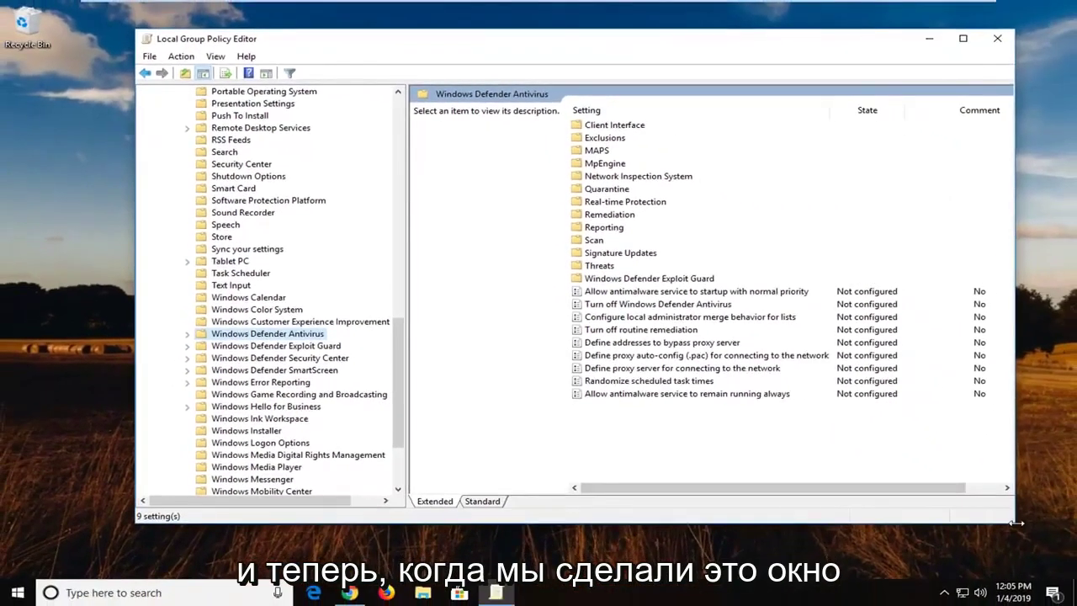
{"action": "left_click_drag", "start_coordinate": [1016, 526], "coordinate": [1074, 552]}
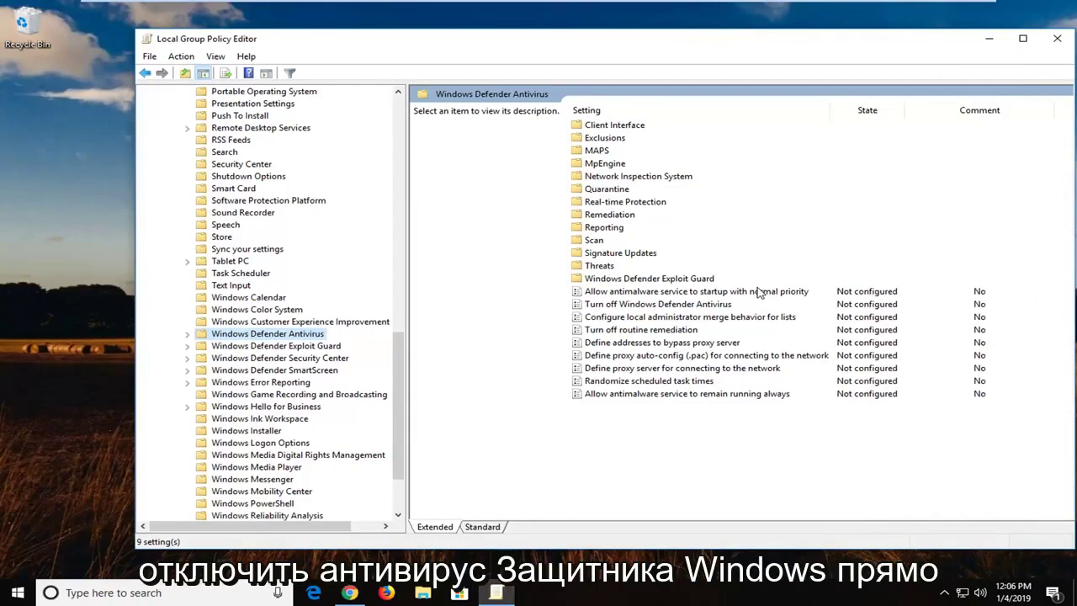
{"action": "left_click", "coordinate": [673, 304]}
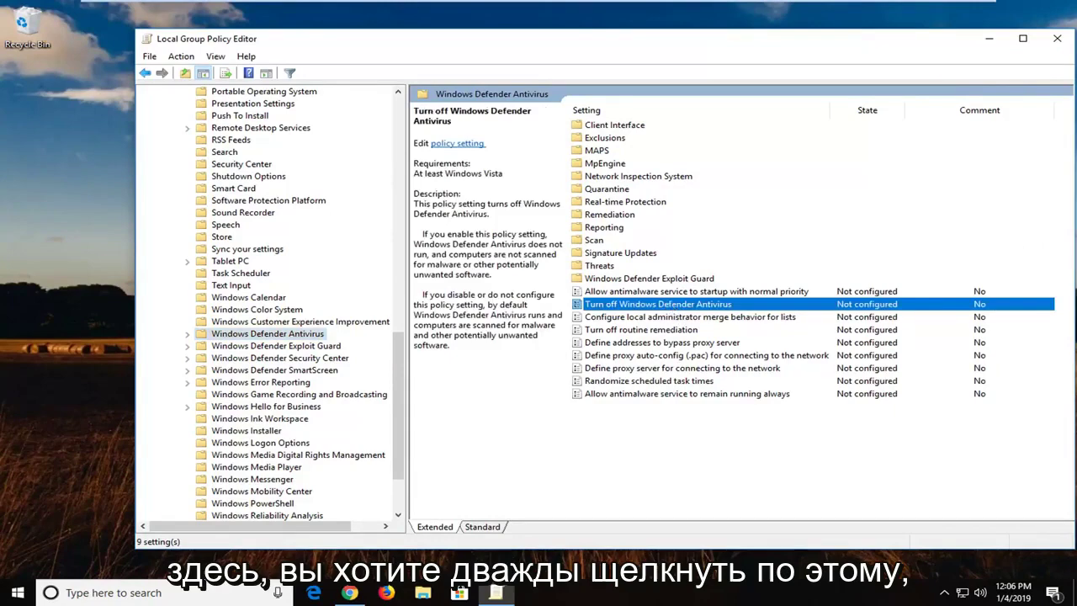
Set Turn off Windows Defender Antivirus to Disabled and apply the change
{"action": "double_click", "coordinate": [673, 304]}
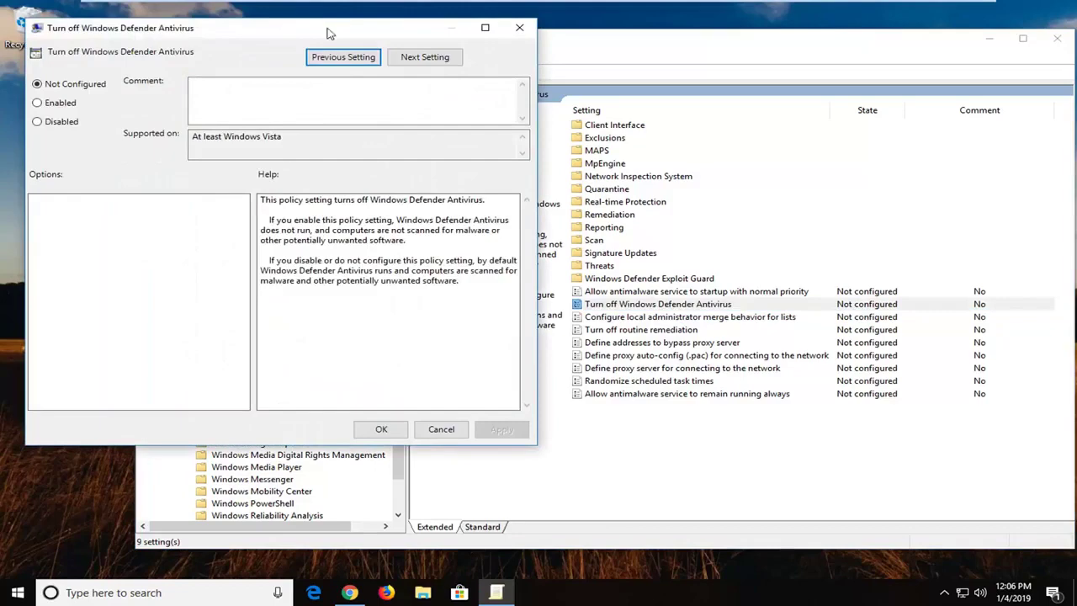
{"action": "left_click_drag", "start_coordinate": [329, 32], "coordinate": [646, 81]}
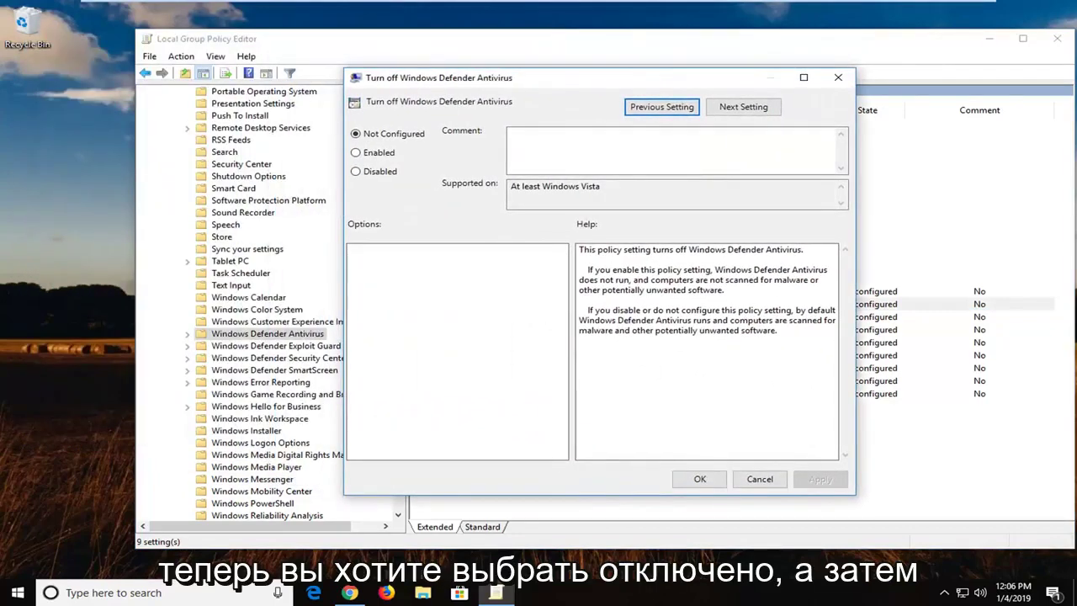
{"action": "left_click", "coordinate": [356, 171]}
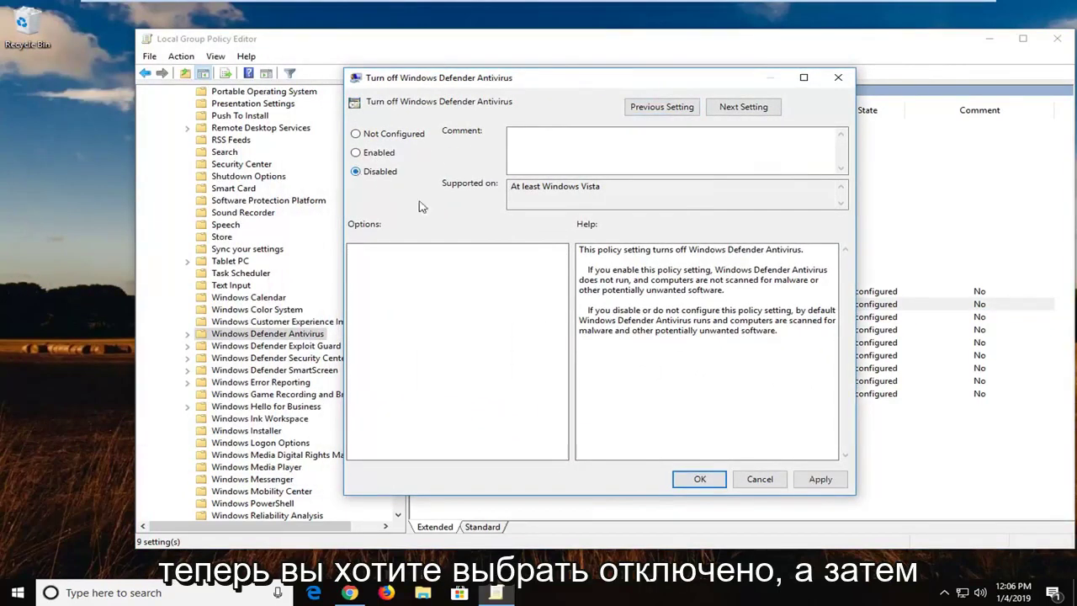
{"action": "left_click", "coordinate": [820, 482]}
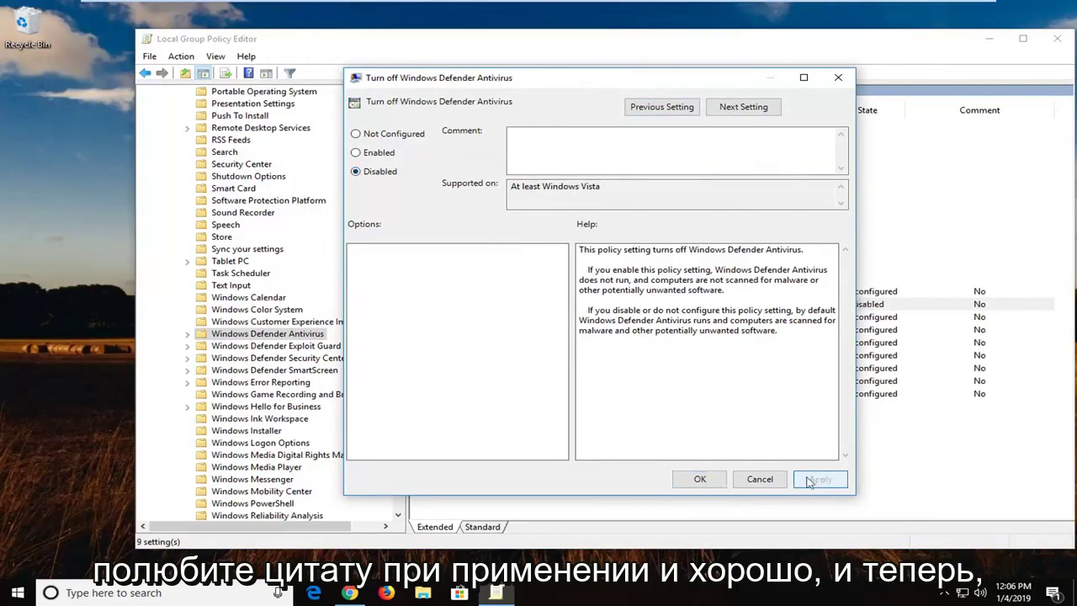
{"action": "left_click", "coordinate": [700, 480]}
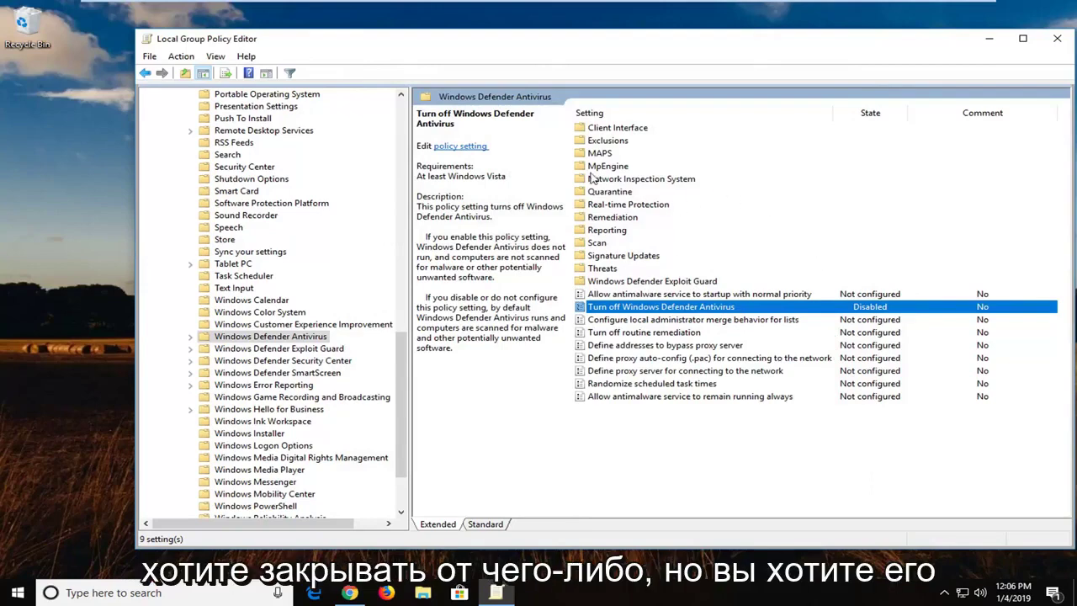
{"action": "left_click", "coordinate": [617, 132]}
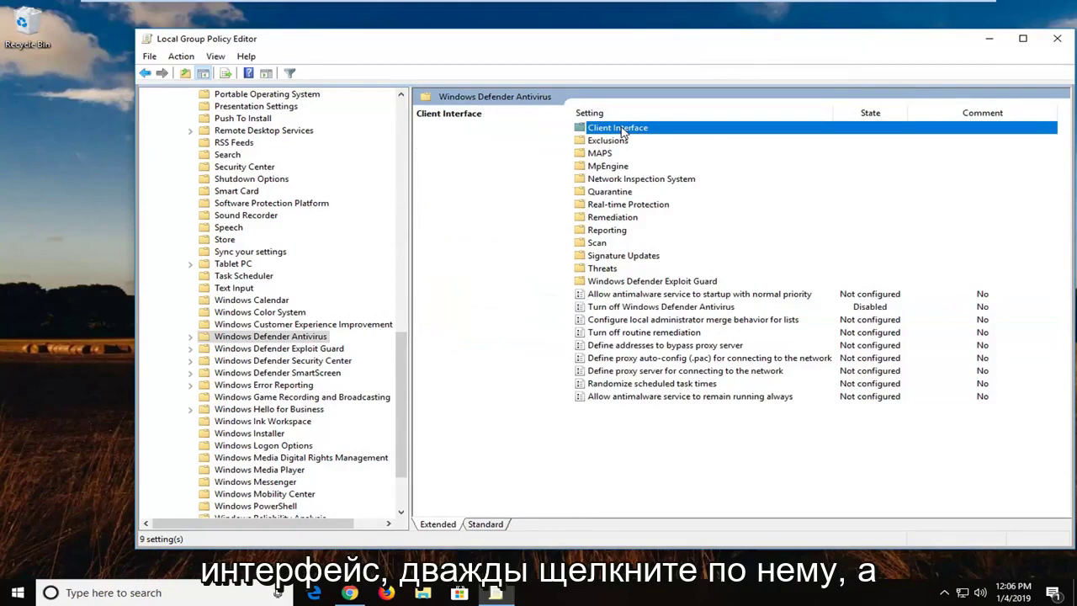
Set Enable headless UI mode under Client Interface to Disabled and apply it
{"action": "double_click", "coordinate": [623, 132]}
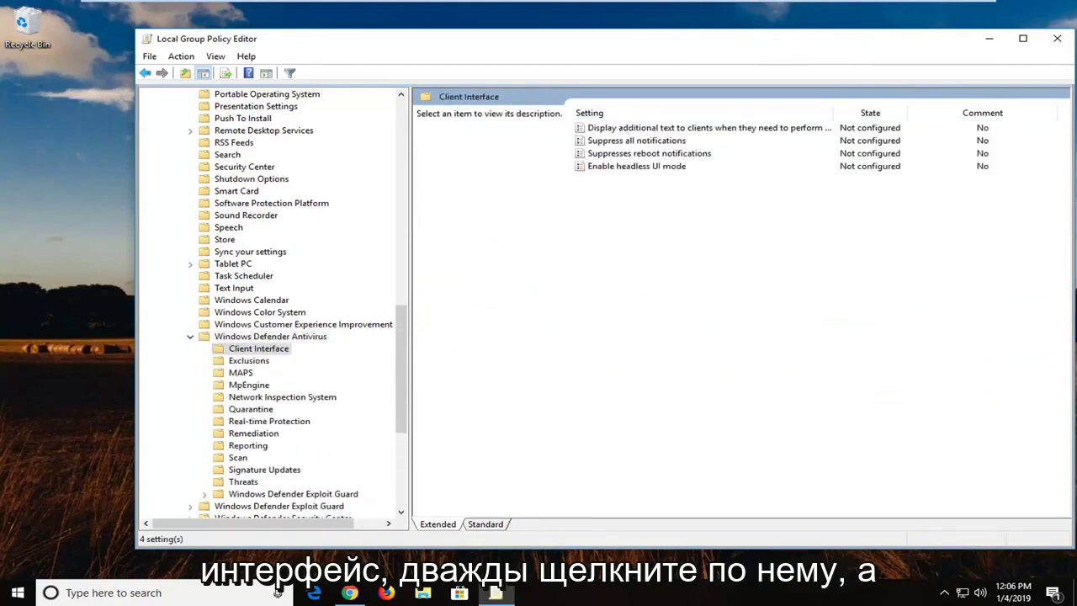
{"action": "double_click", "coordinate": [616, 167]}
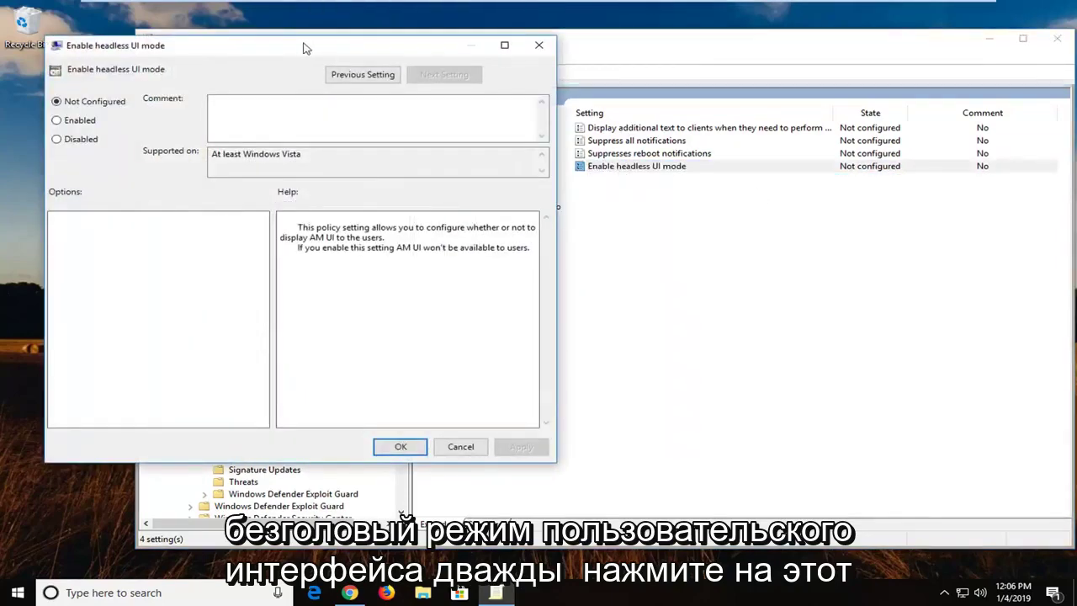
{"action": "mouse_move", "coordinate": [303, 47]}
{"action": "left_mouse_down"}
{"action": "mouse_move", "coordinate": [703, 82]}
{"action": "mouse_move", "coordinate": [647, 73]}
{"action": "left_mouse_up"}
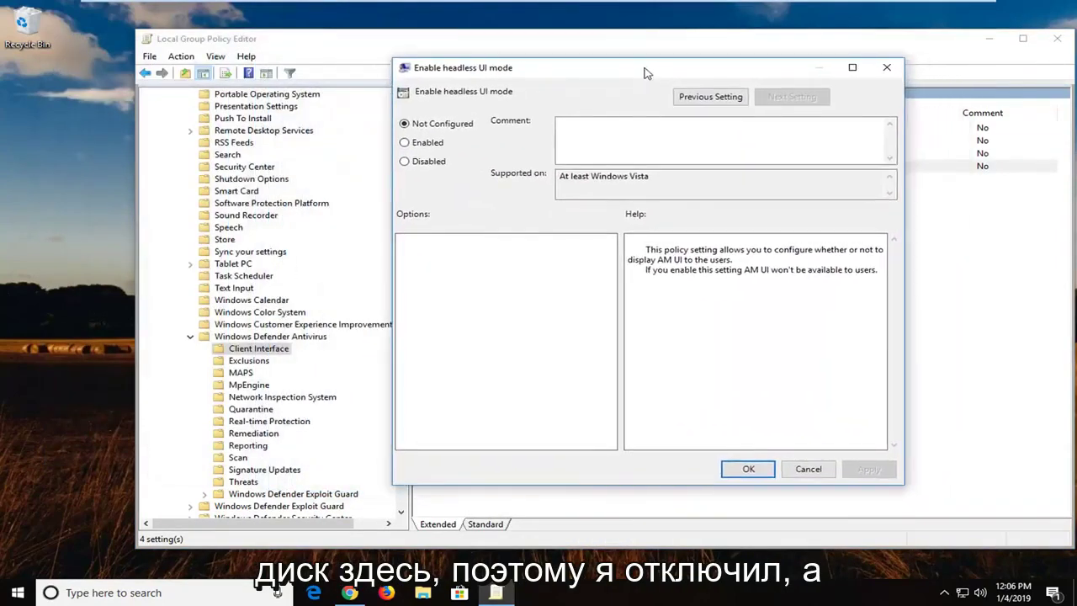
{"action": "left_click", "coordinate": [432, 168]}
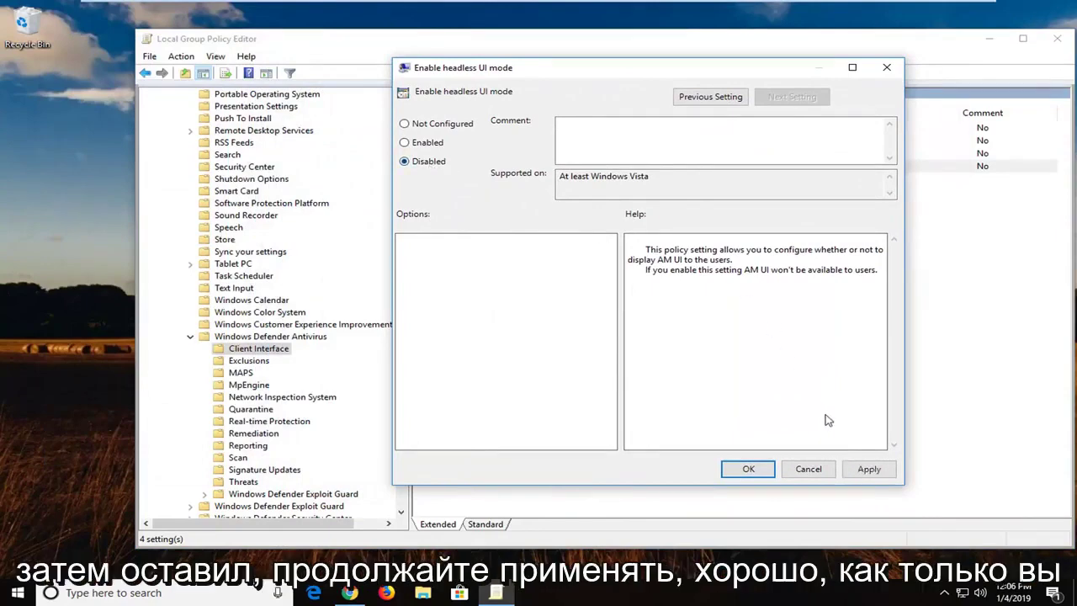
{"action": "left_click", "coordinate": [868, 469]}
{"action": "left_click", "coordinate": [747, 470]}
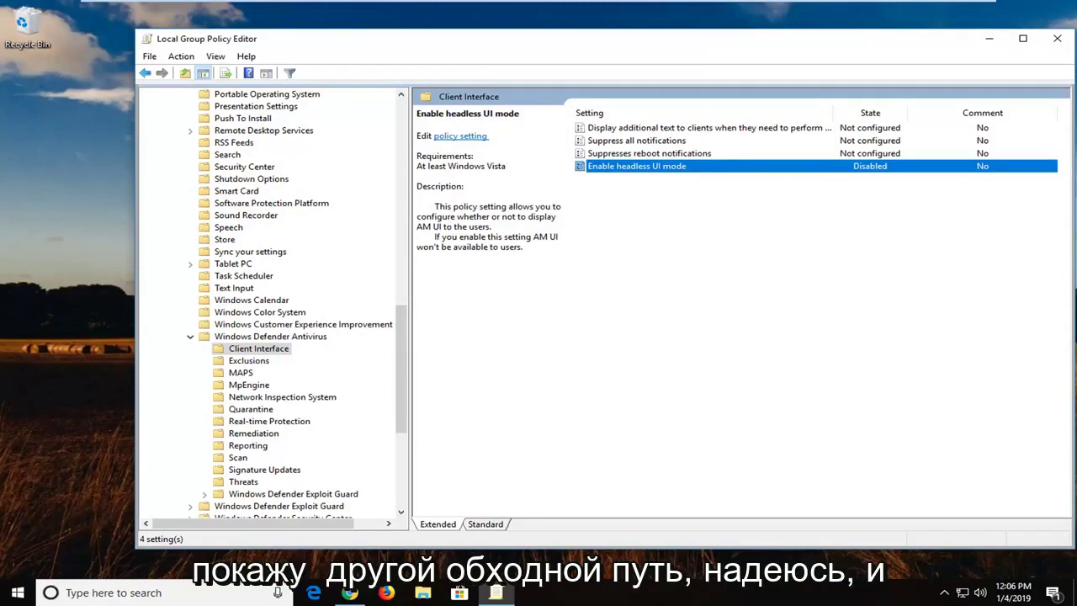
Close the editor and run Command Prompt as administrator from a Start search for 'cmd'
{"action": "left_click", "coordinate": [1057, 38]}
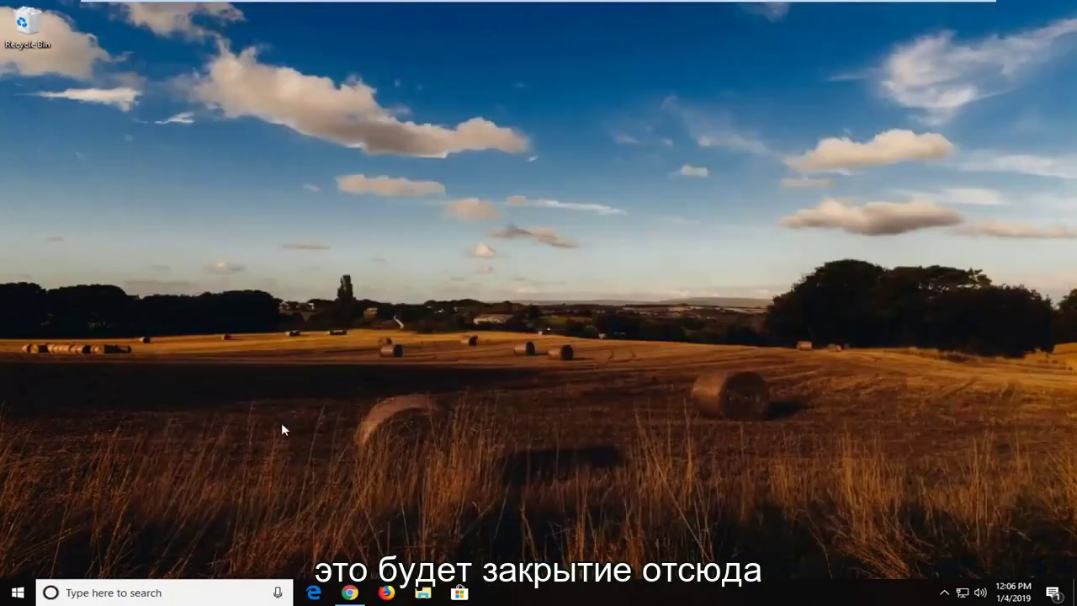
{"action": "left_click", "coordinate": [19, 593]}
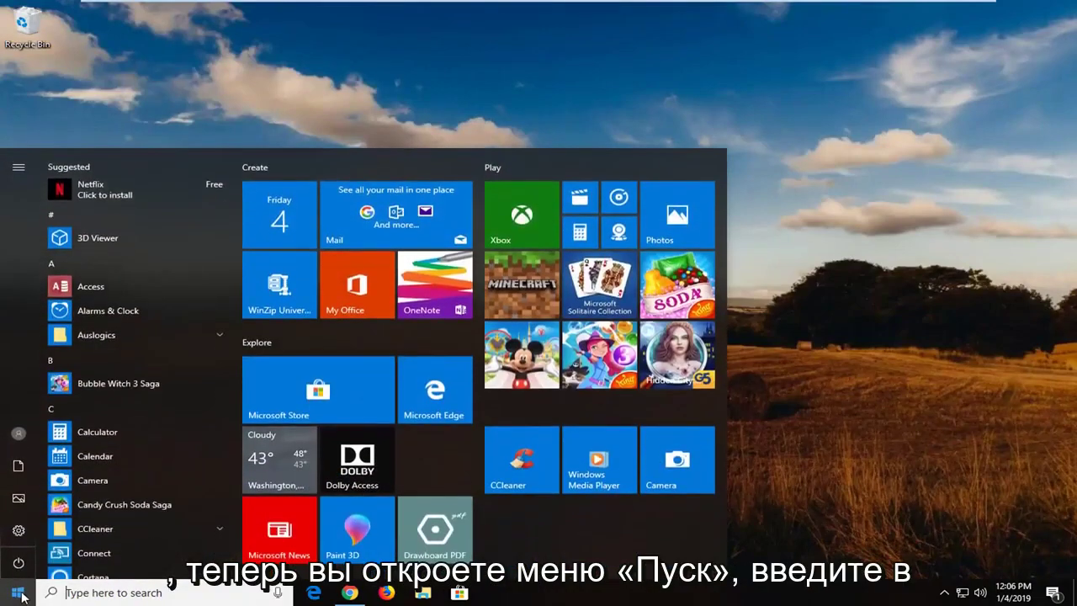
{"action": "type", "text": "cmd"}
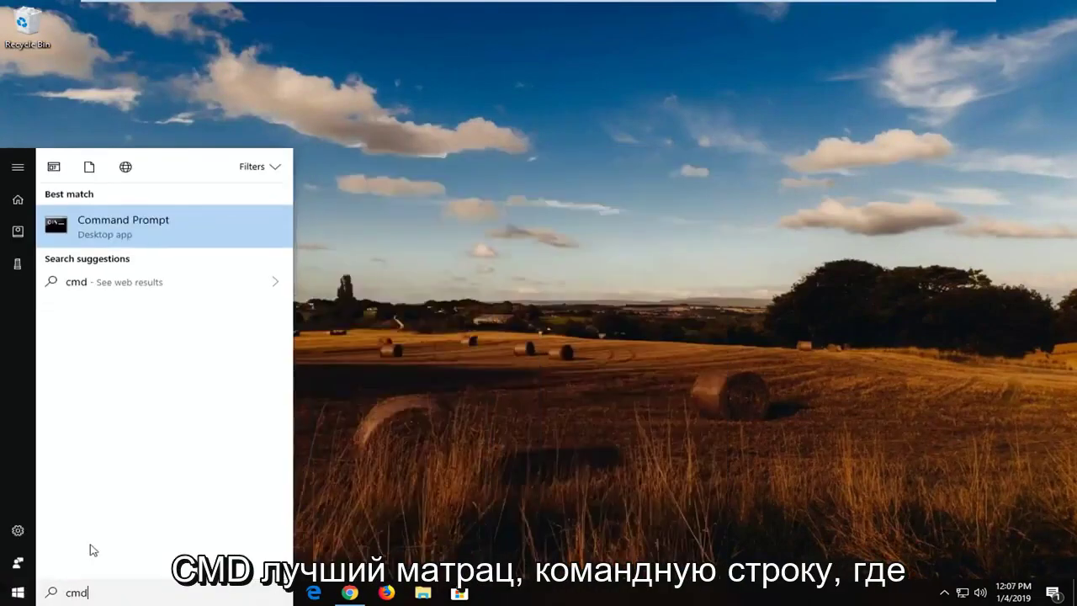
{"action": "right_click", "coordinate": [138, 222]}
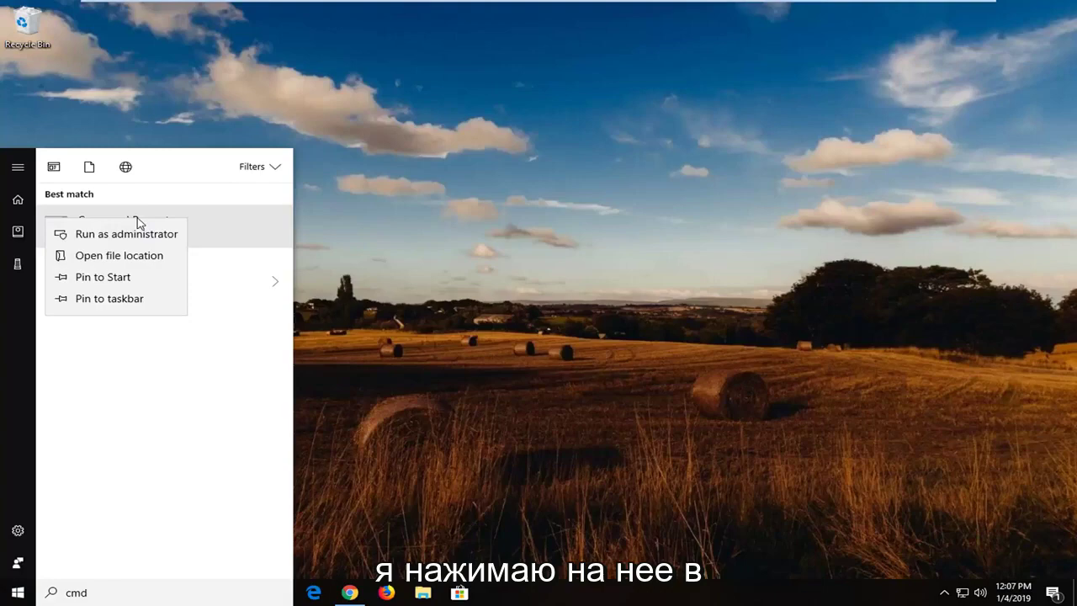
{"action": "left_click", "coordinate": [126, 236]}
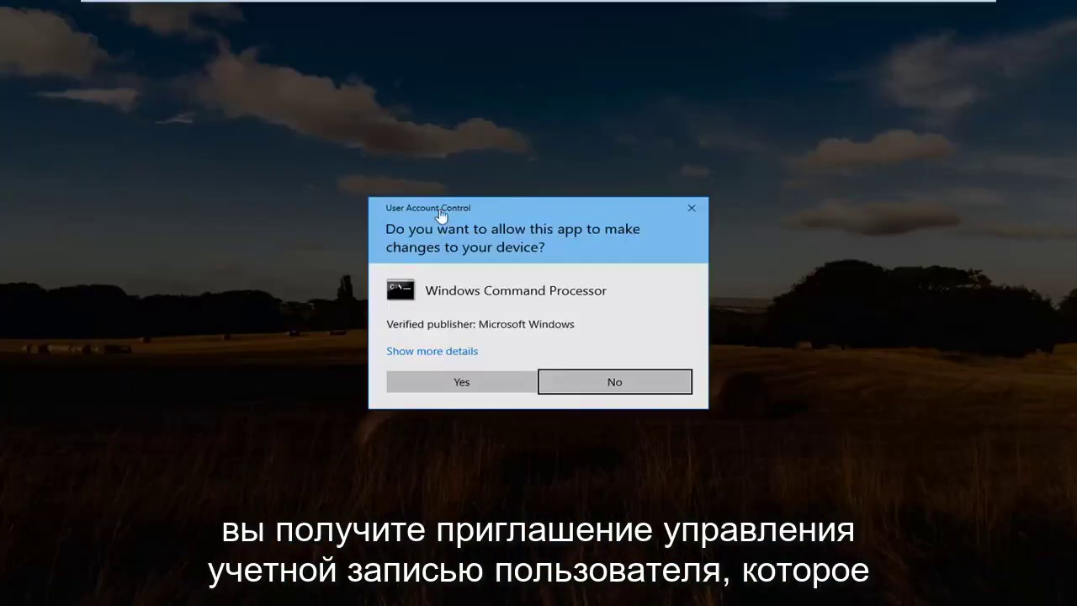
Approve the User Account Control prompt with Yes
{"action": "left_click", "coordinate": [468, 385]}
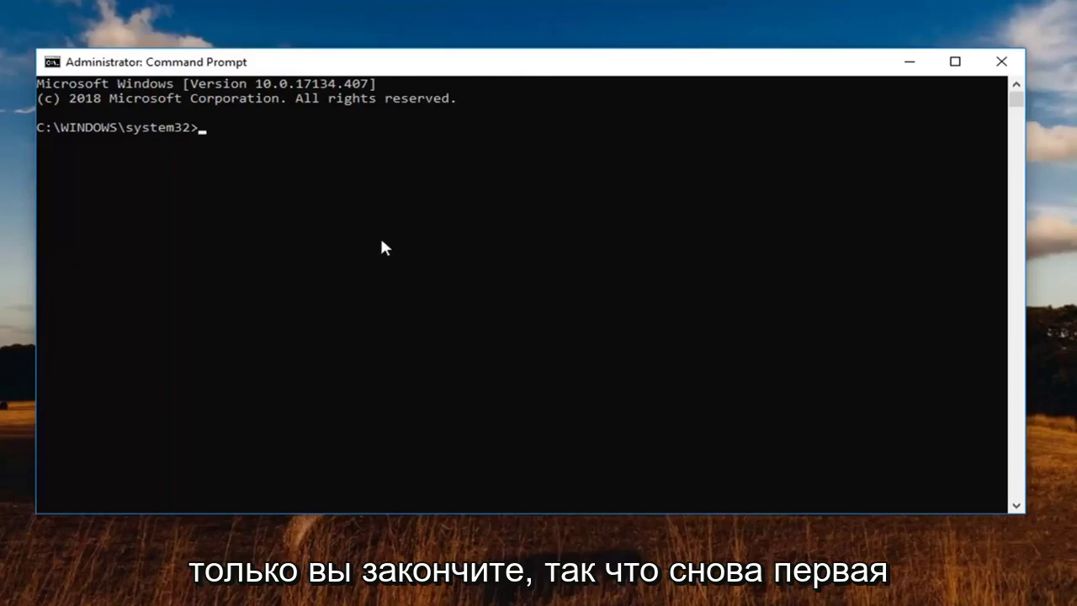
Paste and run 'net user administrator /active:yes', then close the Command Prompt
{"action": "right_click", "coordinate": [445, 62]}
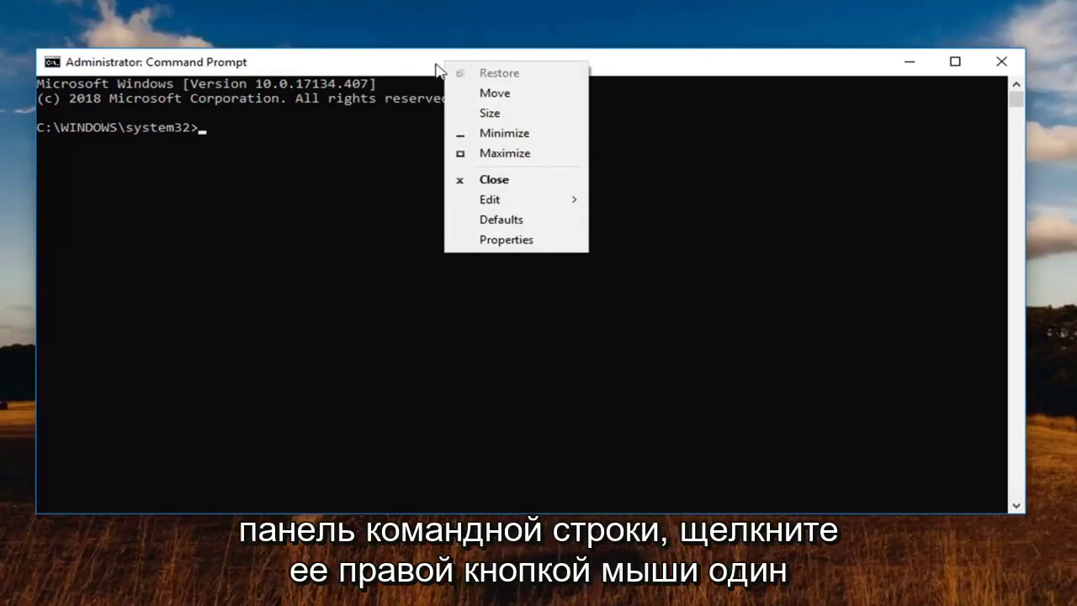
{"action": "left_click", "coordinate": [505, 199]}
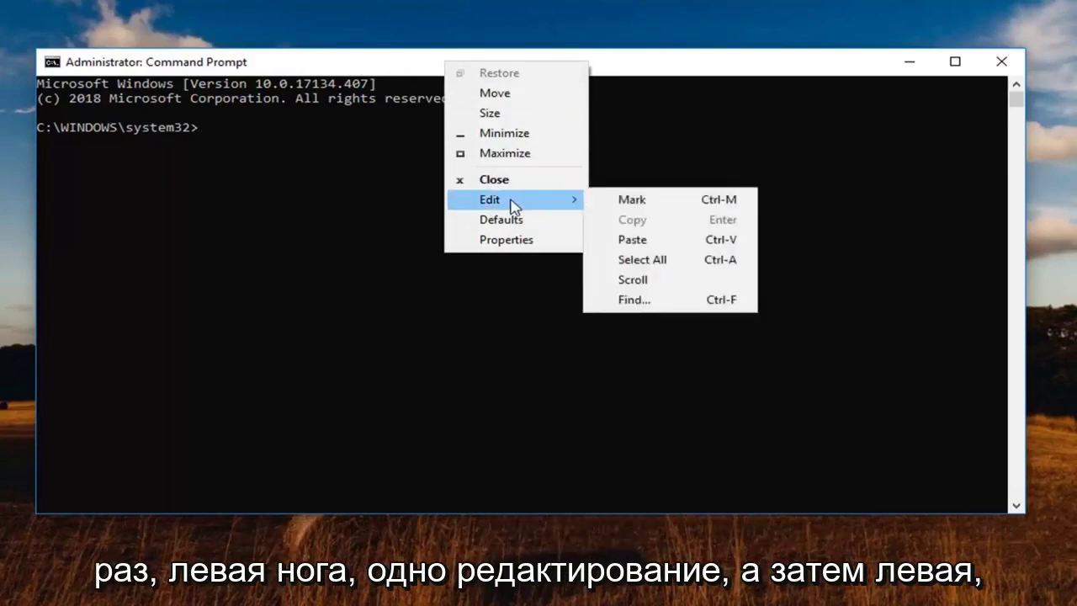
{"action": "left_click", "coordinate": [633, 239]}
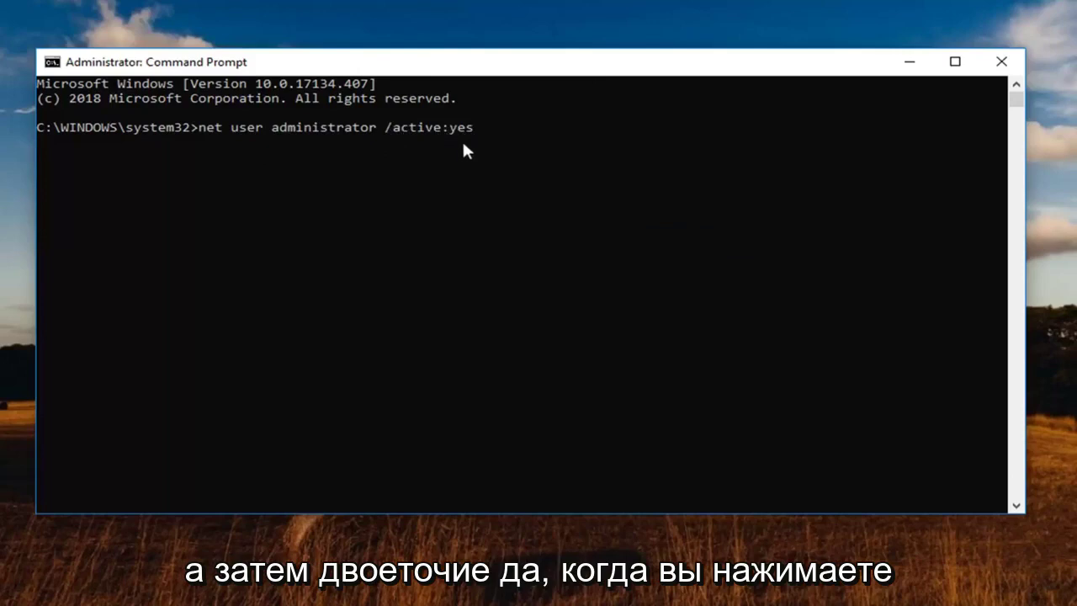
{"action": "key", "text": "Return"}
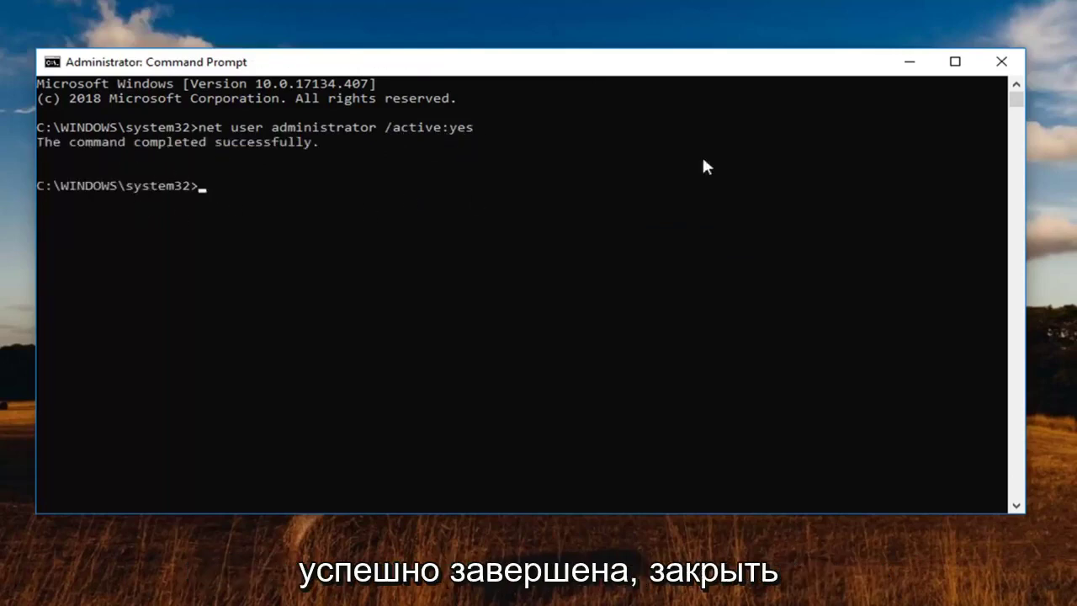
{"action": "left_click", "coordinate": [1001, 61]}
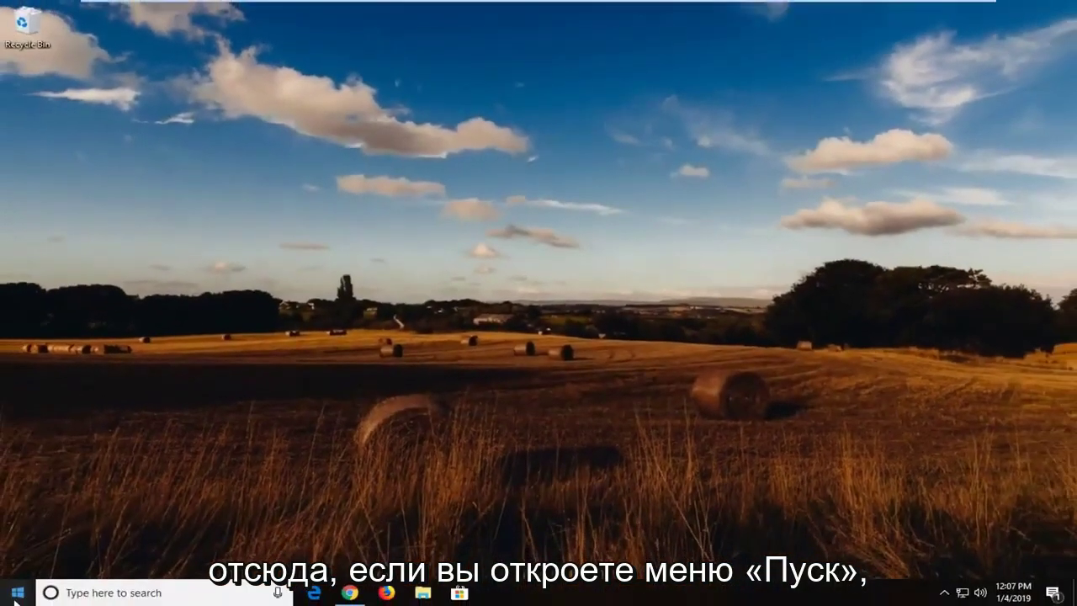
{"action": "left_click", "coordinate": [14, 597]}
{"action": "left_click", "coordinate": [17, 563]}
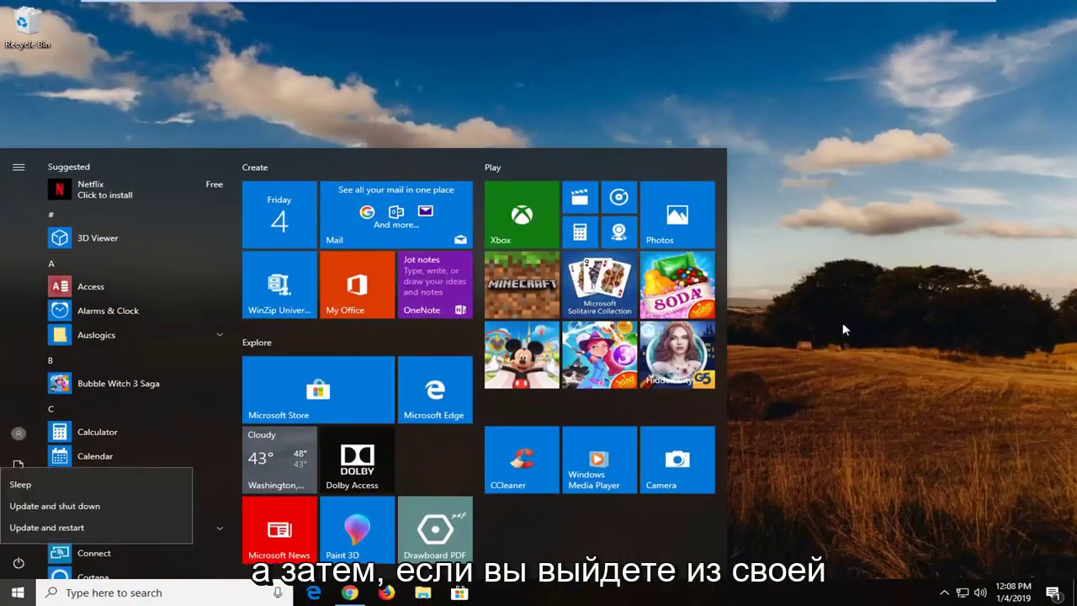
{"action": "key", "text": "Escape"}
{"action": "left_click", "coordinate": [505, 131]}
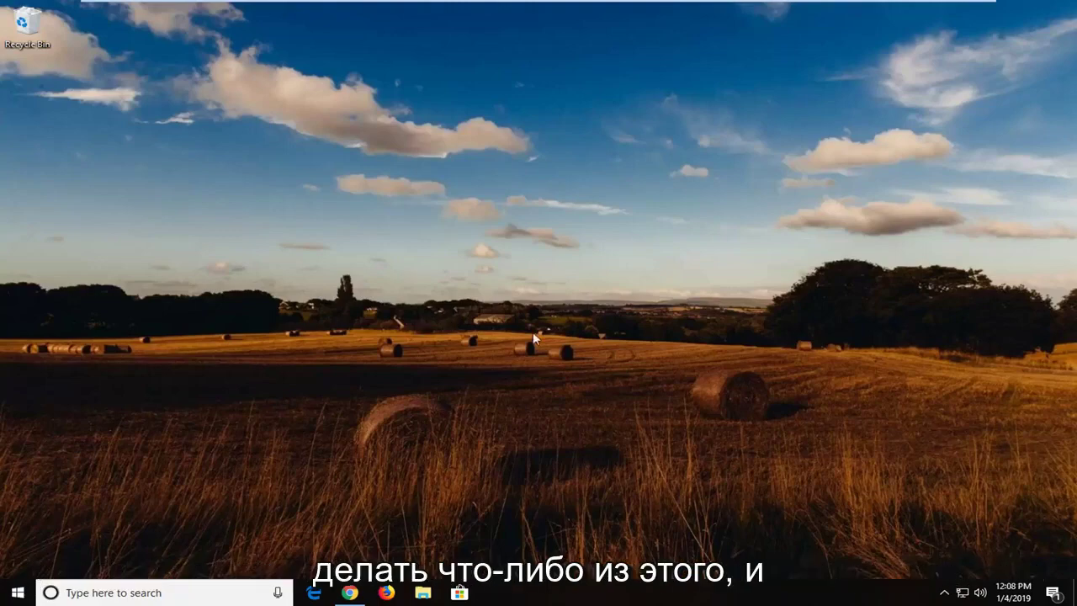
Run Command Prompt as administrator from a Start search for 'cmd' and approve UAC
{"action": "key", "text": "super"}
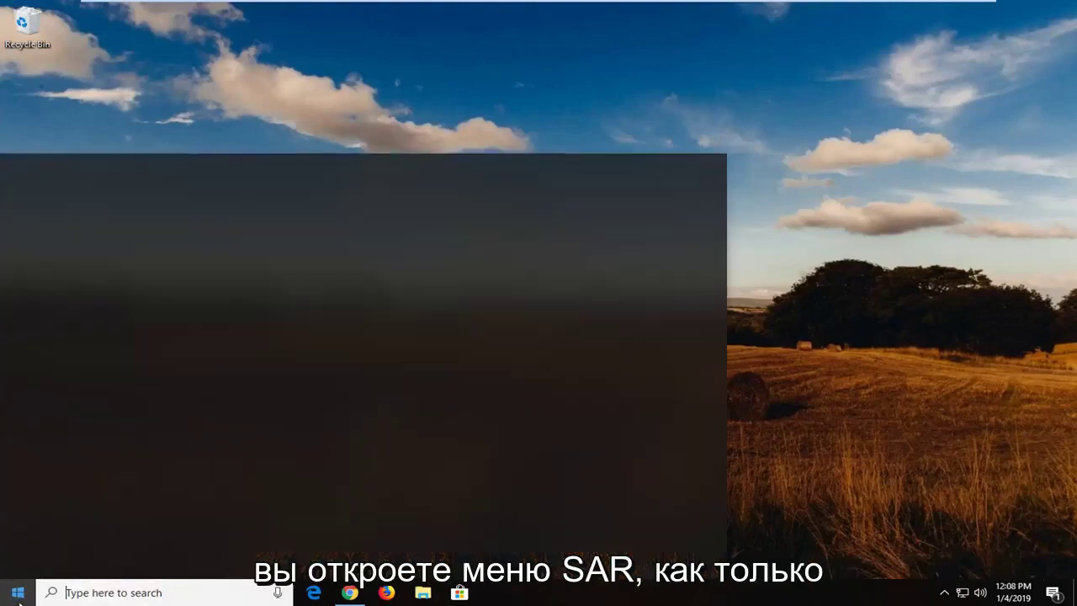
{"action": "type", "text": "cmd"}
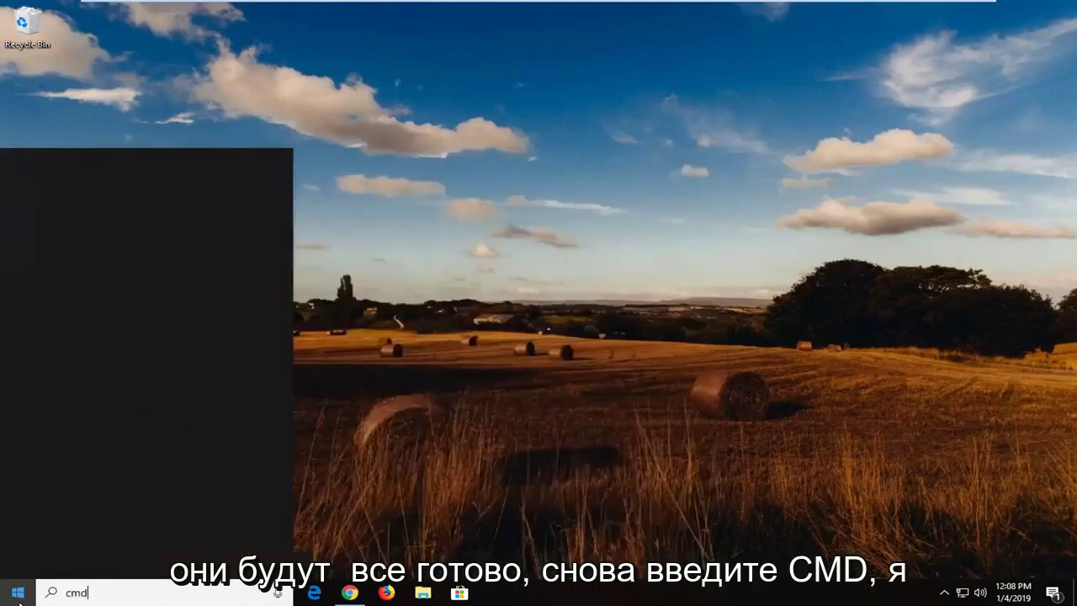
{"action": "right_click", "coordinate": [110, 233]}
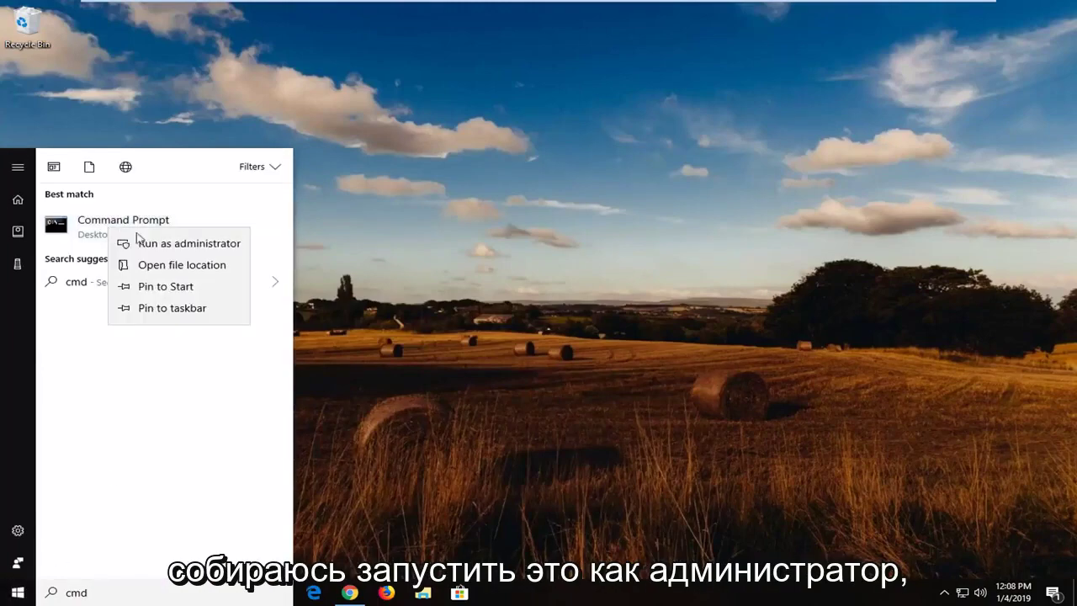
{"action": "left_click", "coordinate": [149, 243]}
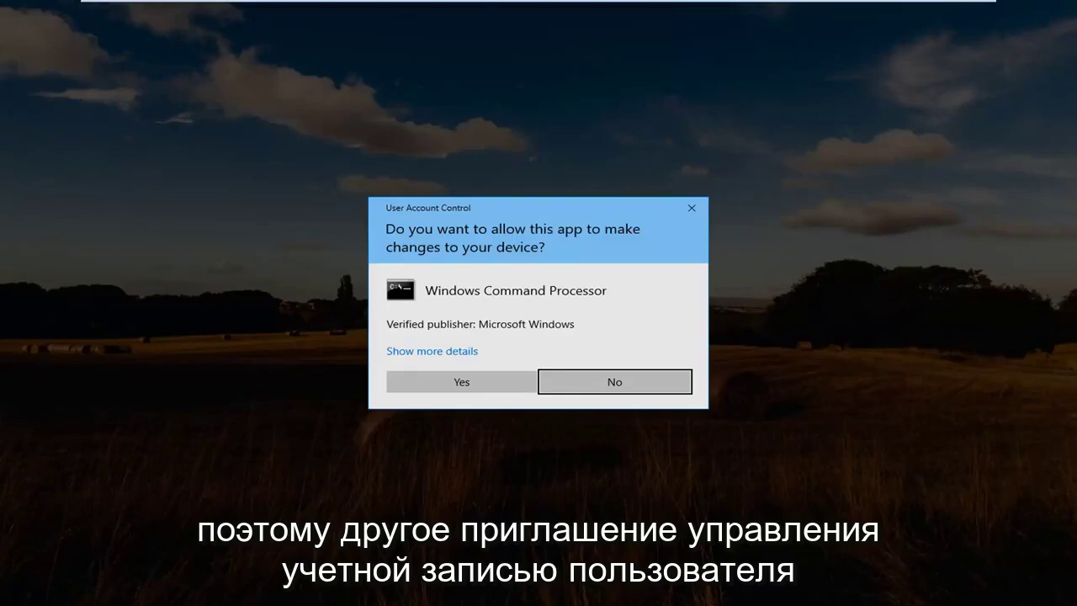
{"action": "left_click", "coordinate": [475, 384]}
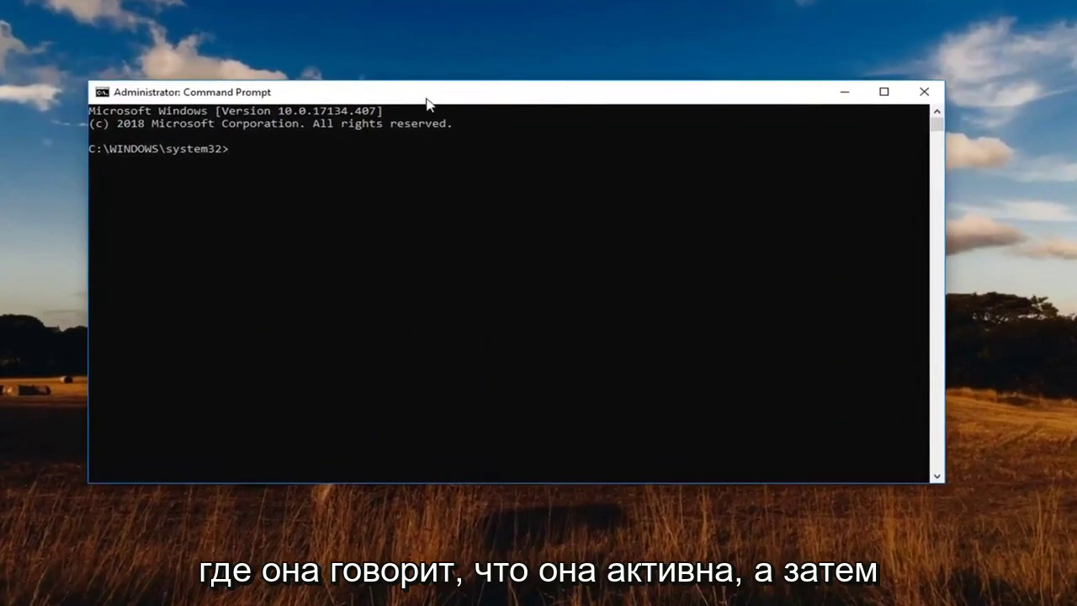
Paste and run 'net user administrator /active:no', then close Command Prompt
{"action": "right_click", "coordinate": [427, 99]}
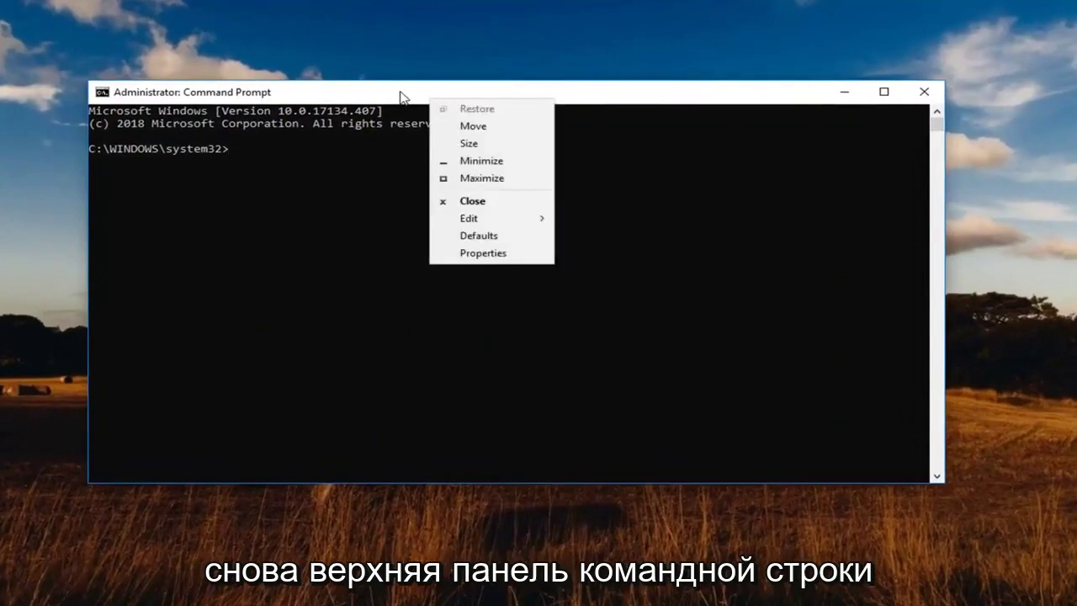
{"action": "mouse_move", "coordinate": [472, 218]}
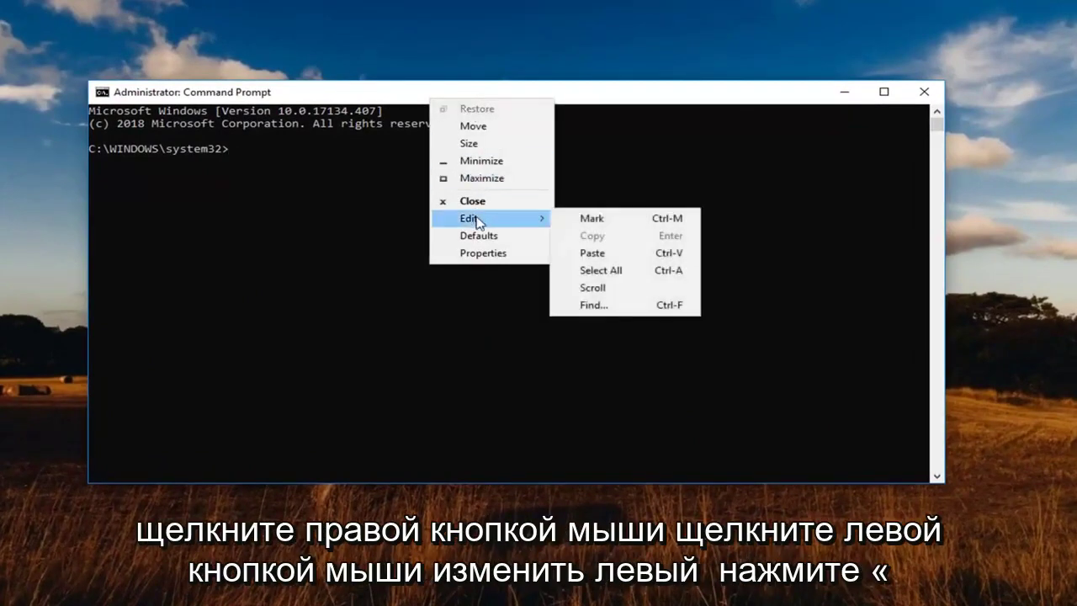
{"action": "left_click", "coordinate": [608, 252]}
{"action": "key", "text": "Return"}
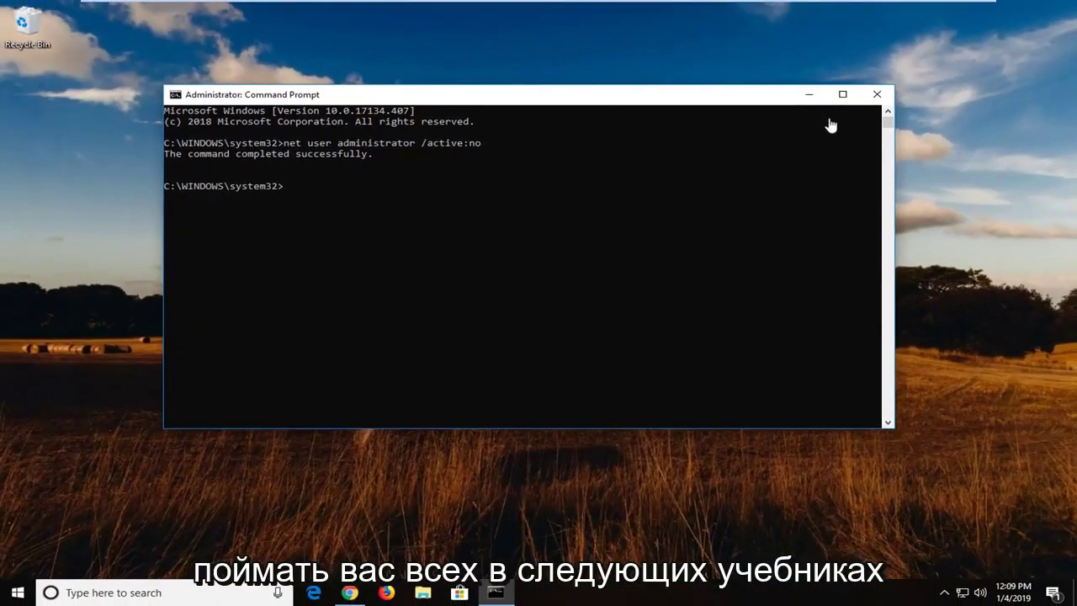
{"action": "left_click", "coordinate": [877, 98]}
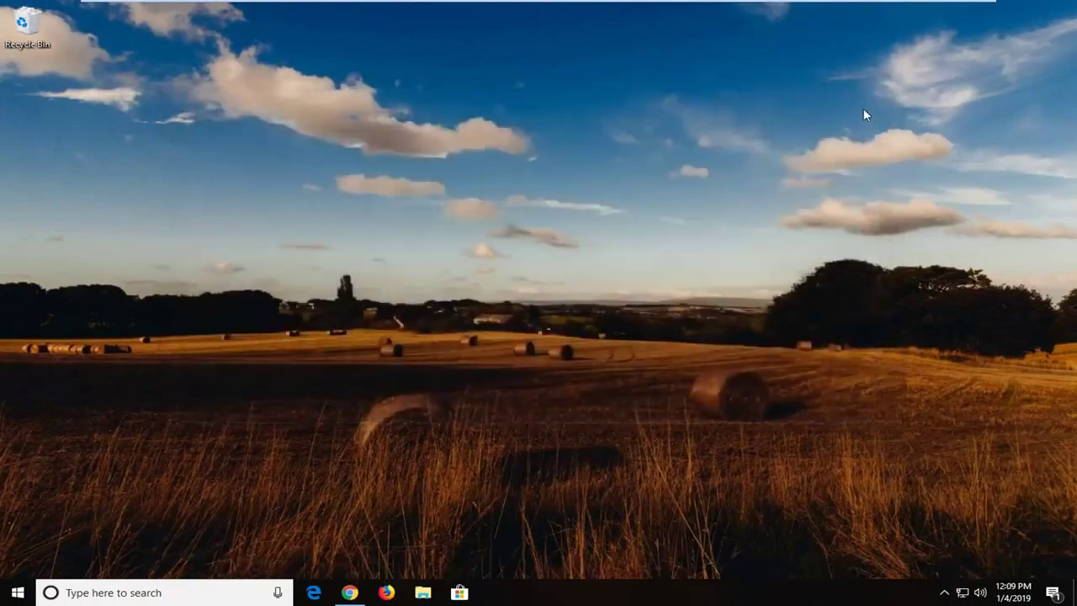